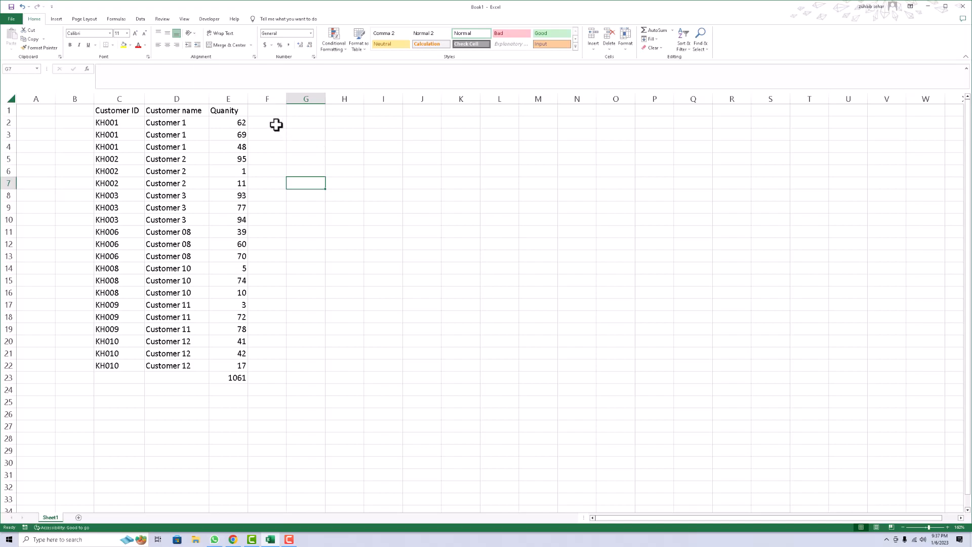
Widen column F next to the customer data table.
left_click(122, 122)
left_click(159, 123)
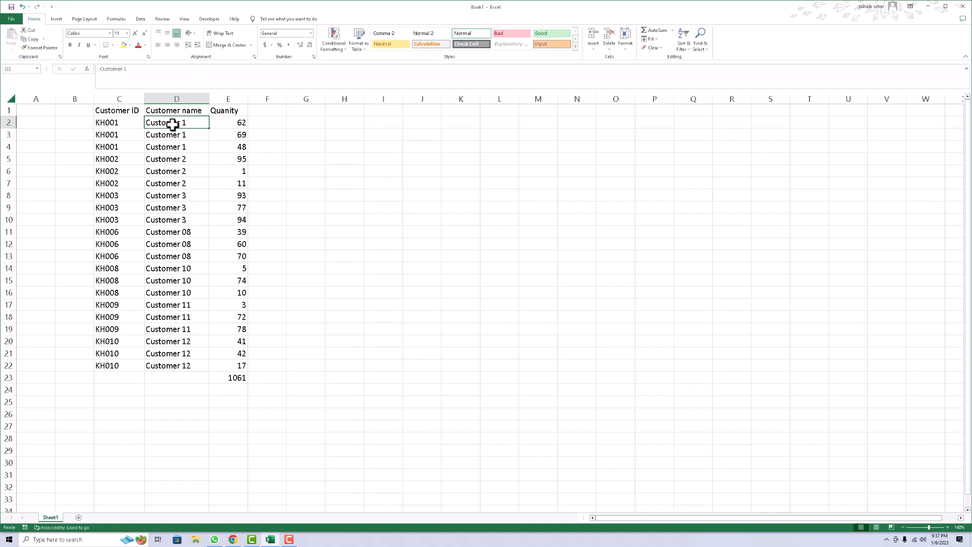
left_click(238, 123)
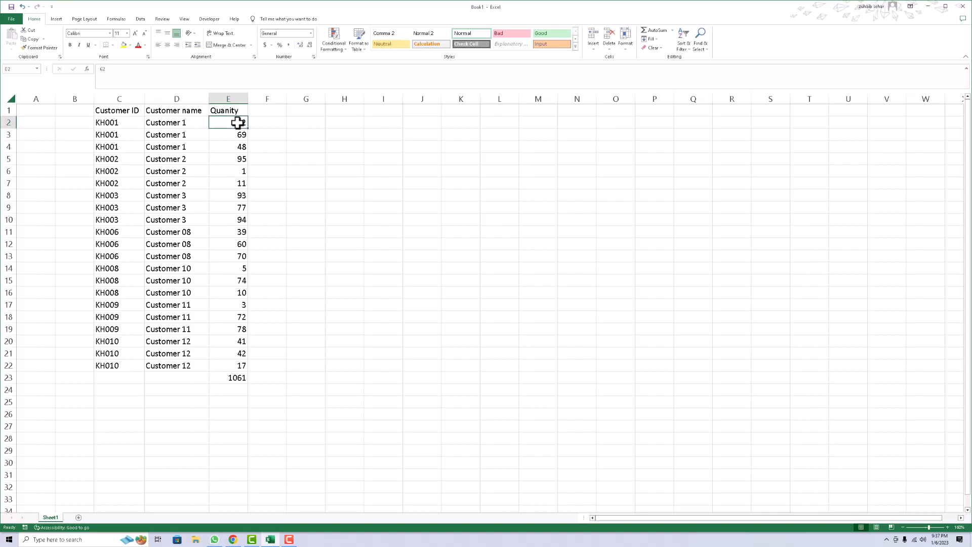
left_click(278, 122)
left_click_drag(287, 98, 385, 102)
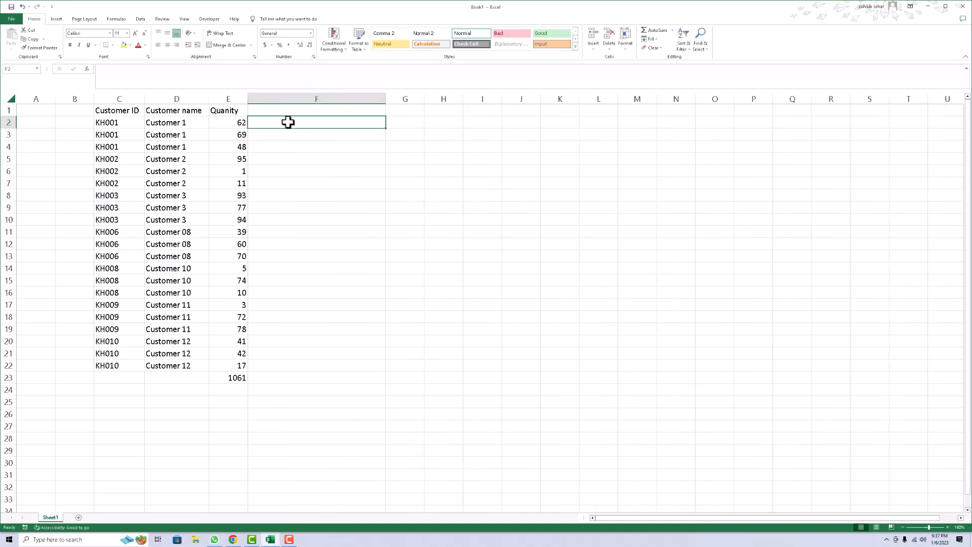
Enter a formula in F2 joining the customer ID in C2 with the quantity in E2 using &.
type("=")
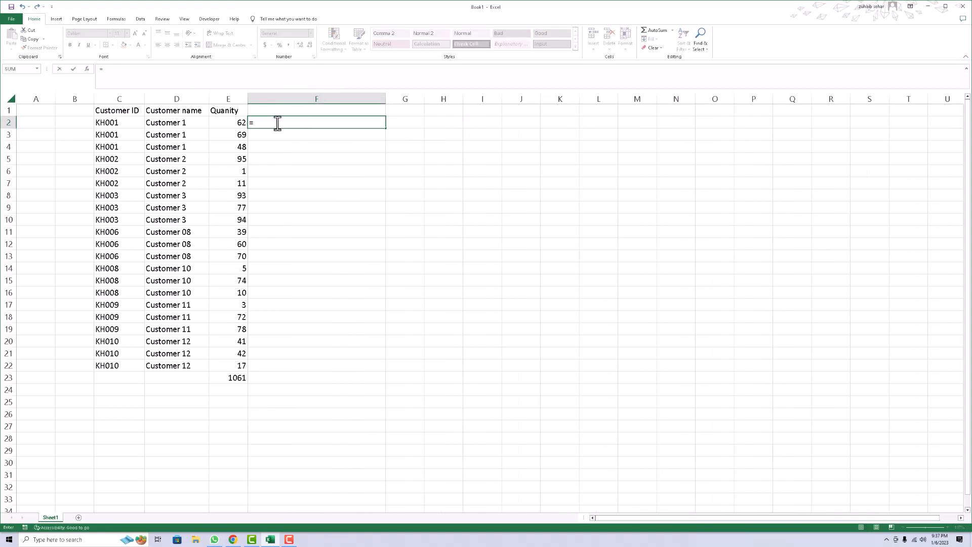
left_click(120, 120)
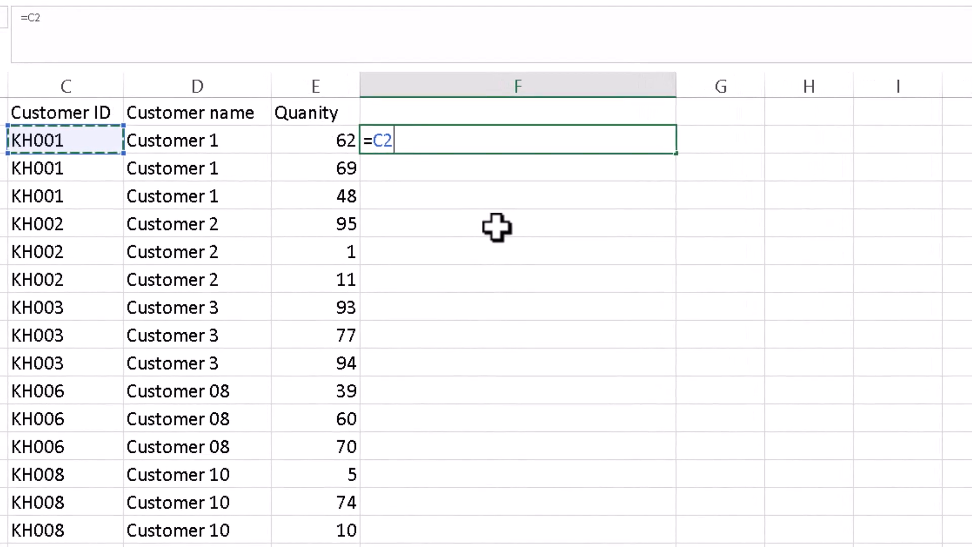
type("&")
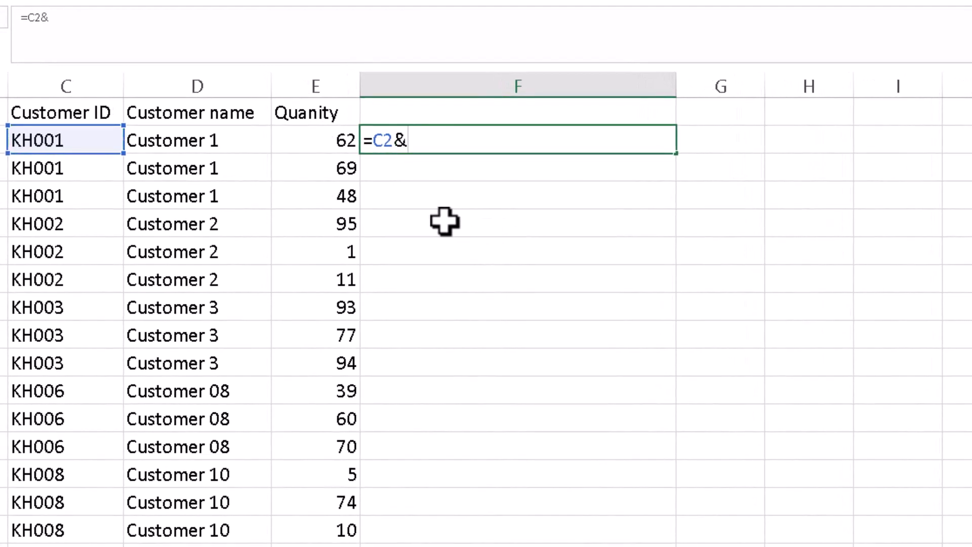
left_click(316, 140)
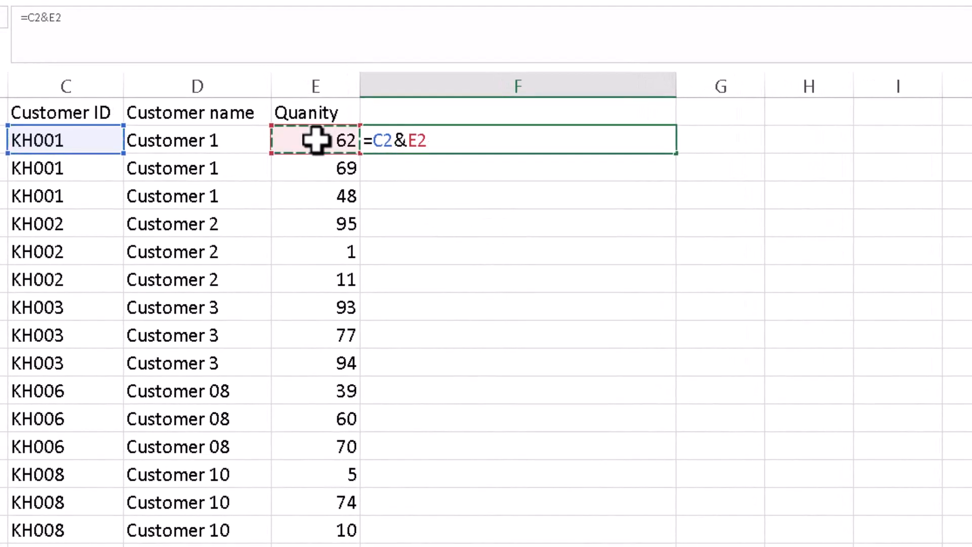
key("Return")
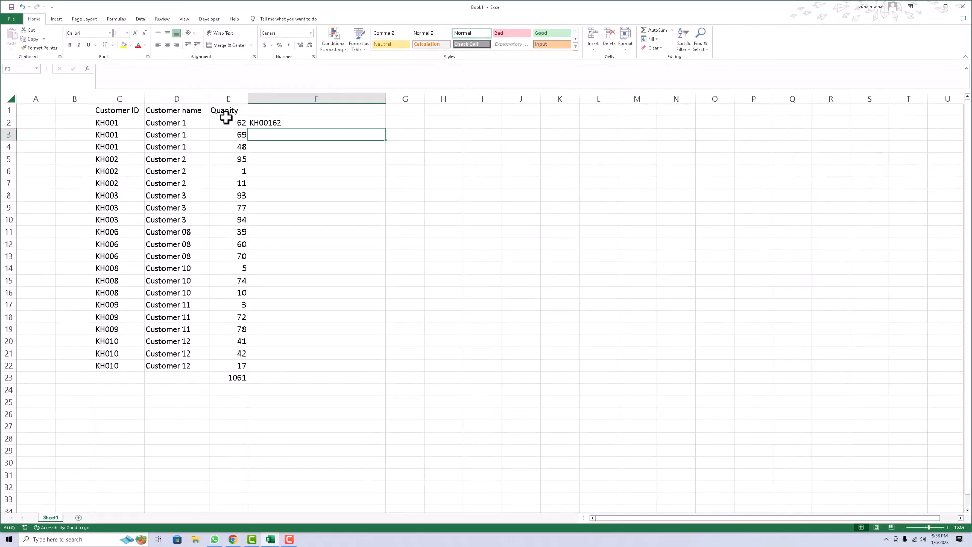
Insert a space separator between C2 and E2 in F2's formula and fill it down to row 22.
left_click(267, 123)
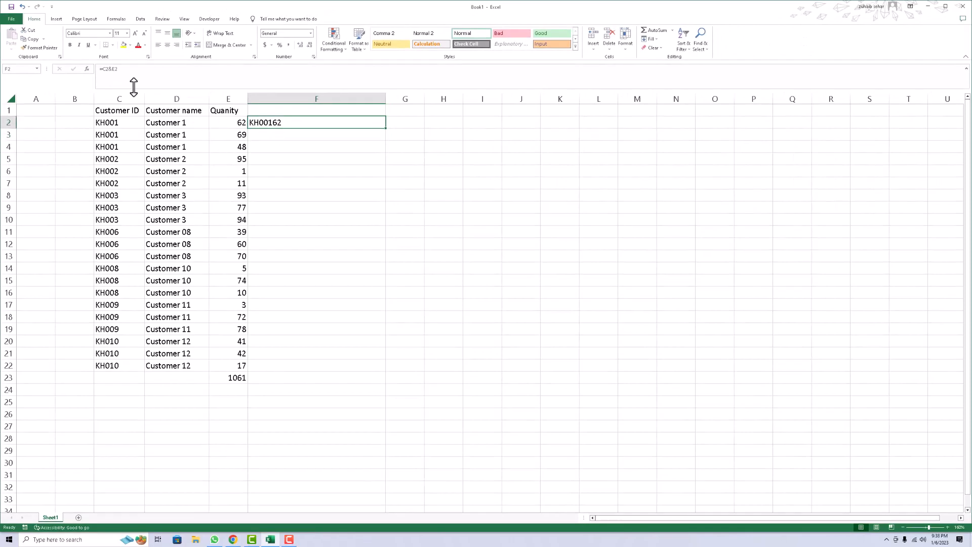
left_click(112, 69)
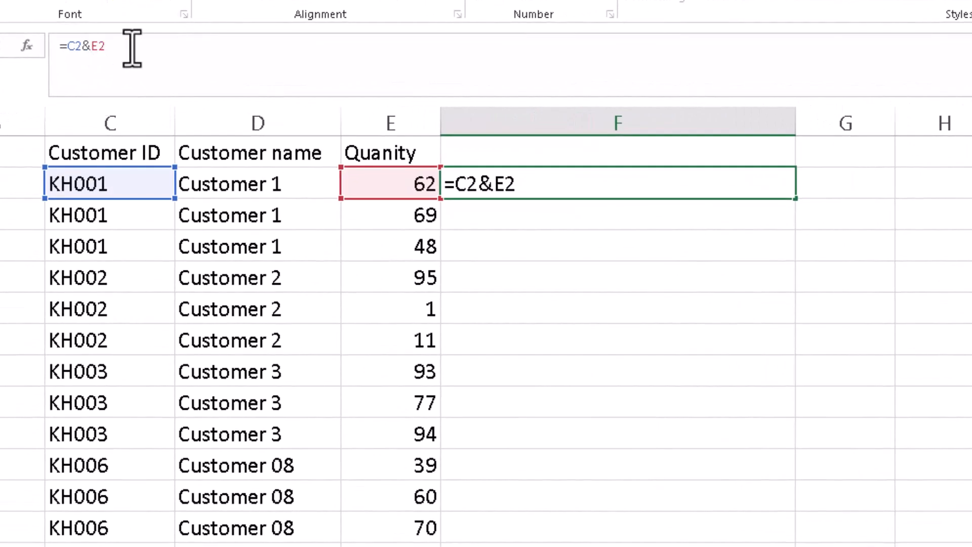
type("&")
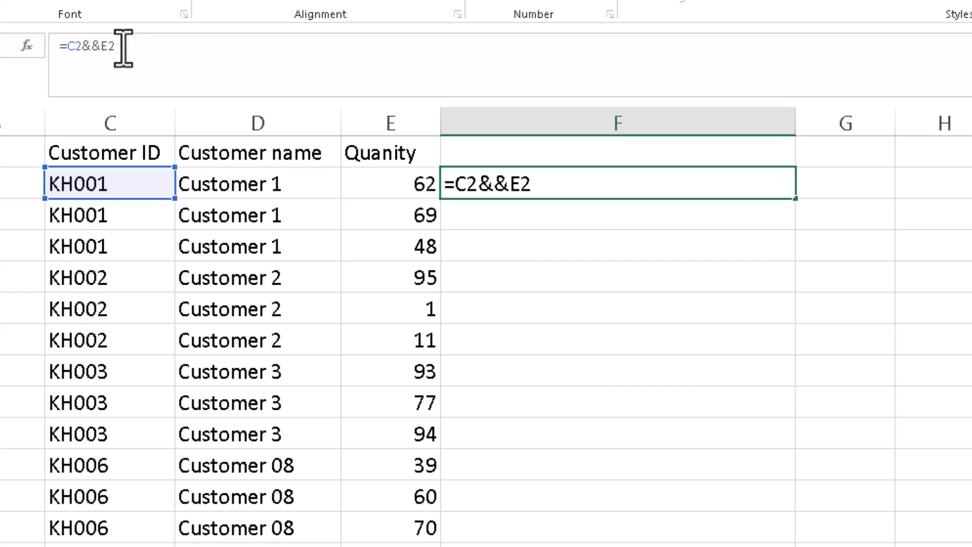
type("\"\"")
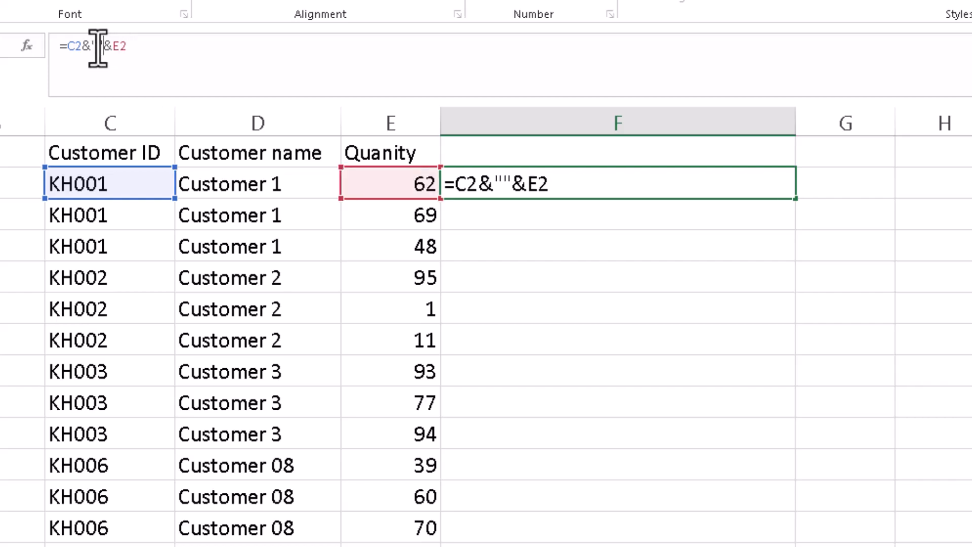
key("Return")
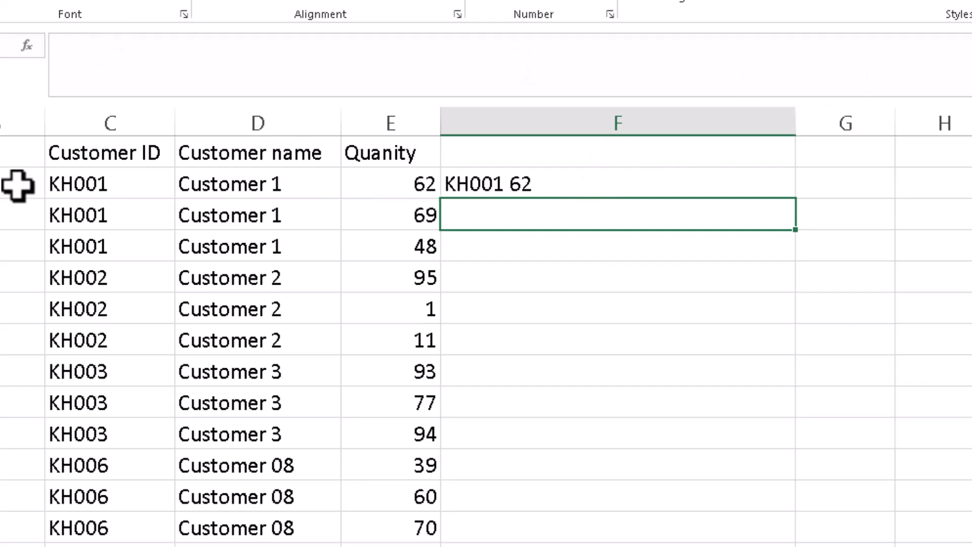
key("Up")
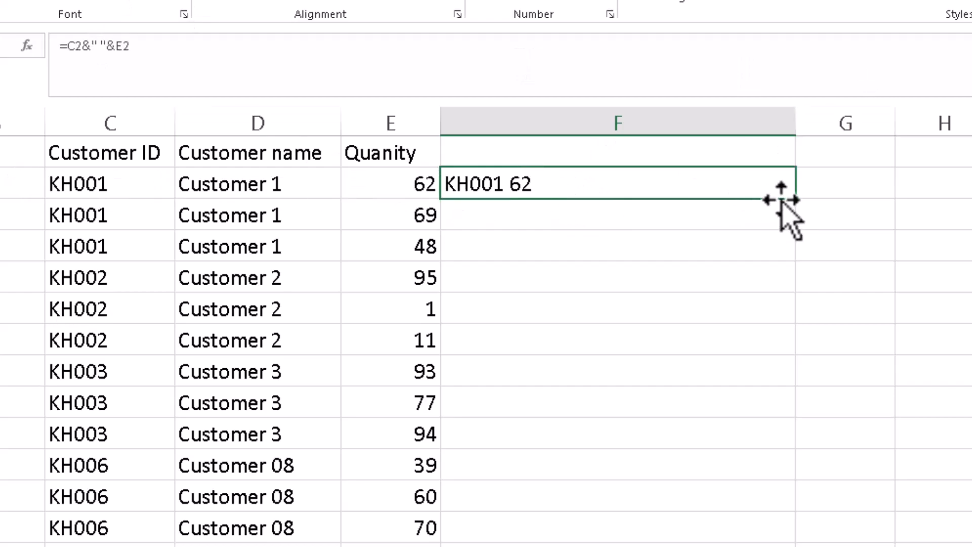
left_click_drag(795, 199, 344, 363)
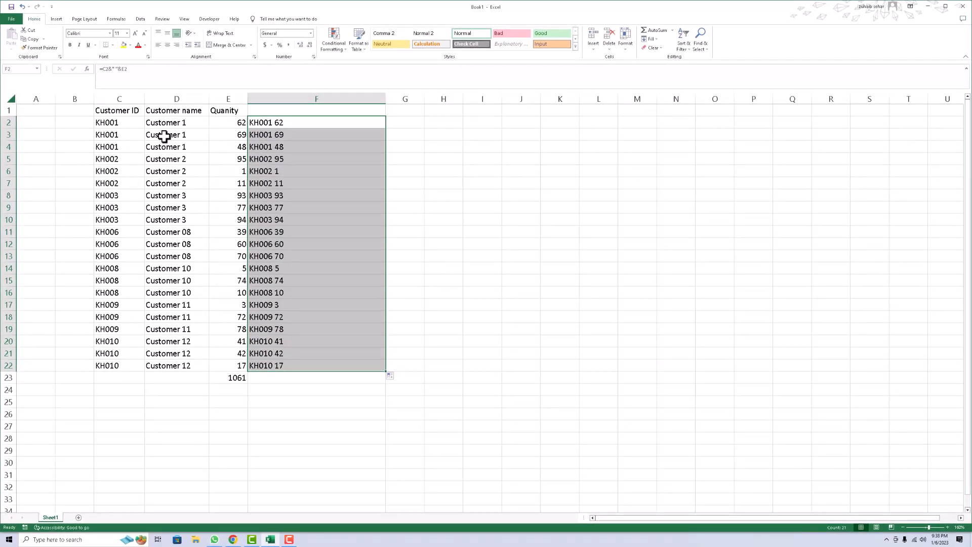
Change the separator in F2's formula to a hyphen and fill the formula down the column again.
left_click(280, 122)
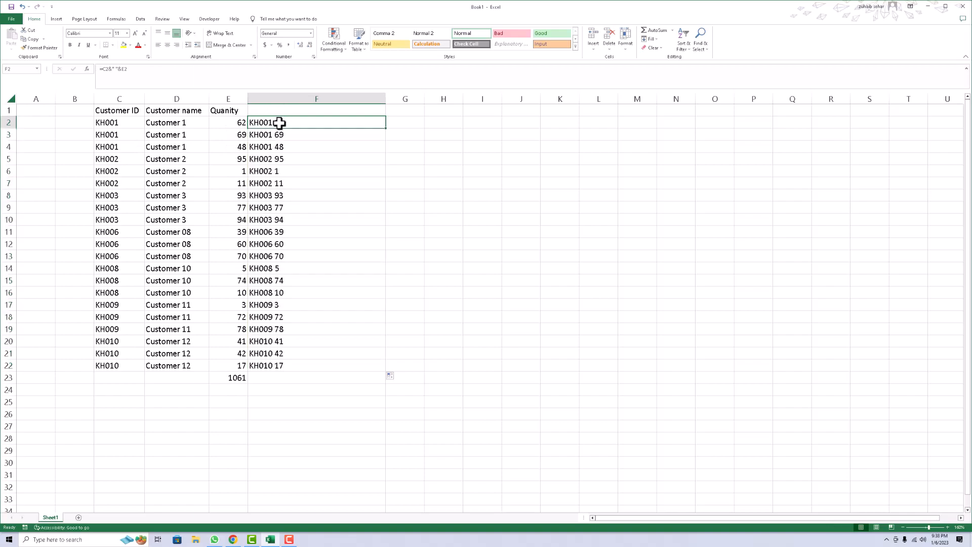
left_click(117, 70)
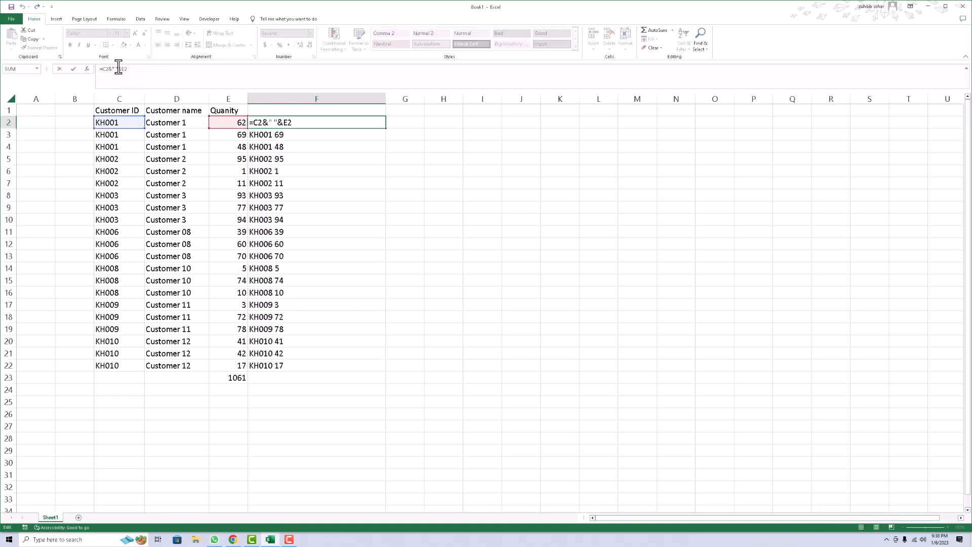
type("-")
key("Return")
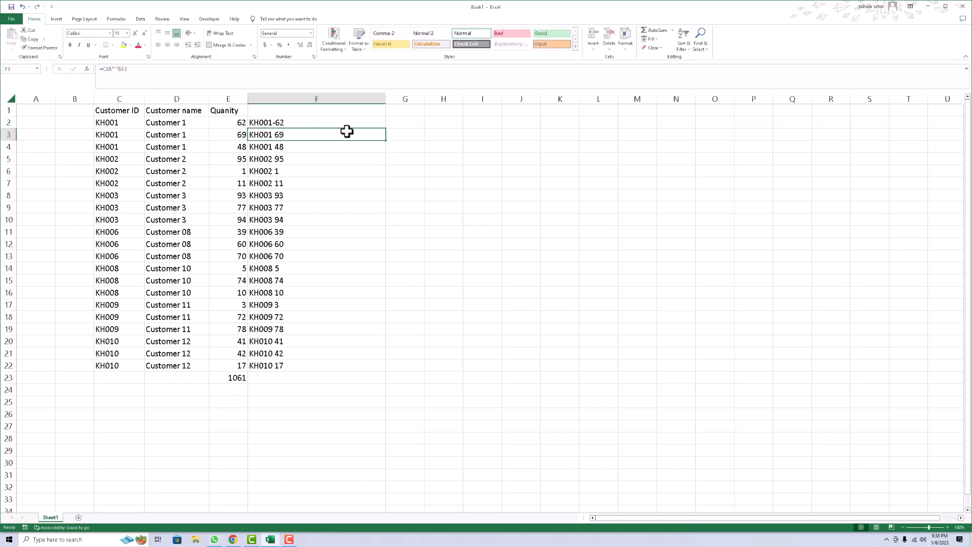
left_click(375, 125)
double_click(386, 128)
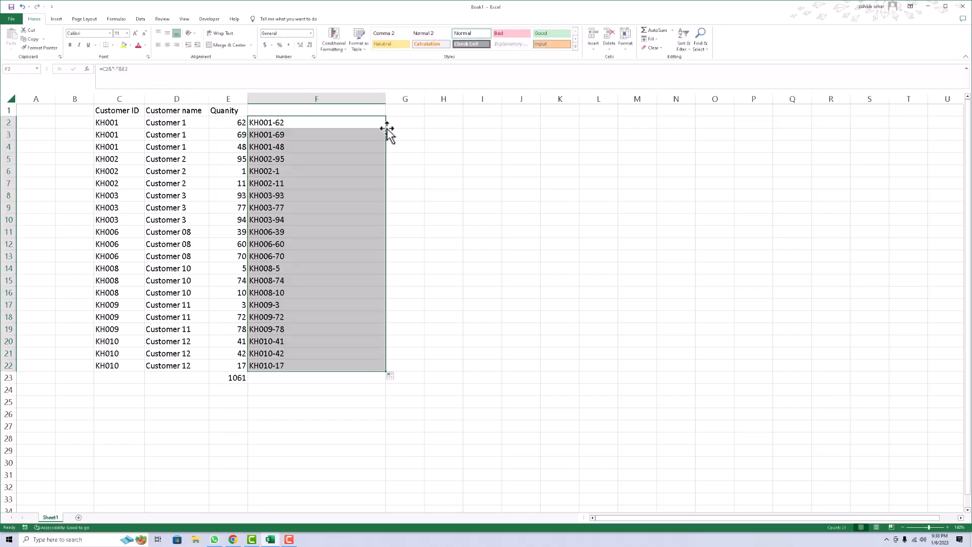
left_click(312, 126)
Apply the Accounting number format to the quantity in E2.
left_click(231, 125)
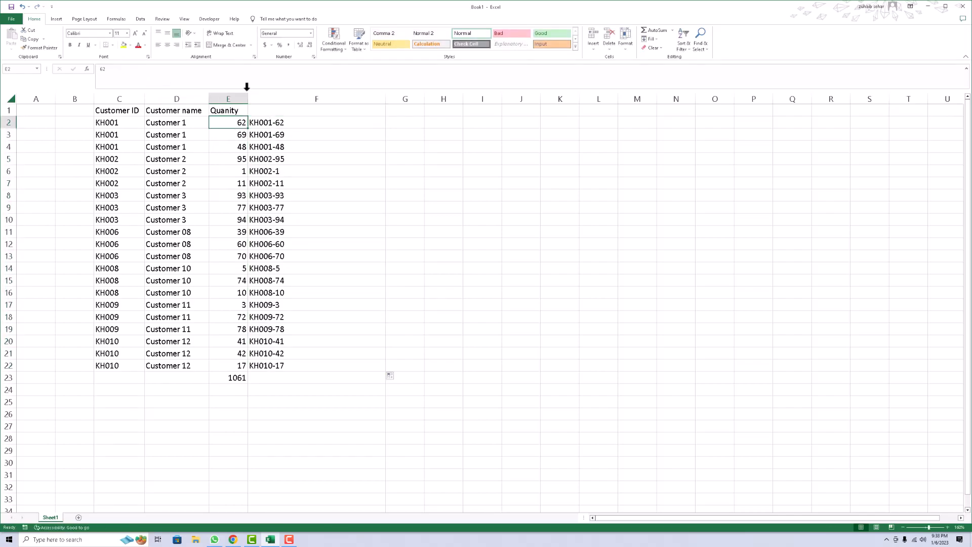
left_click(266, 45)
left_click(272, 120)
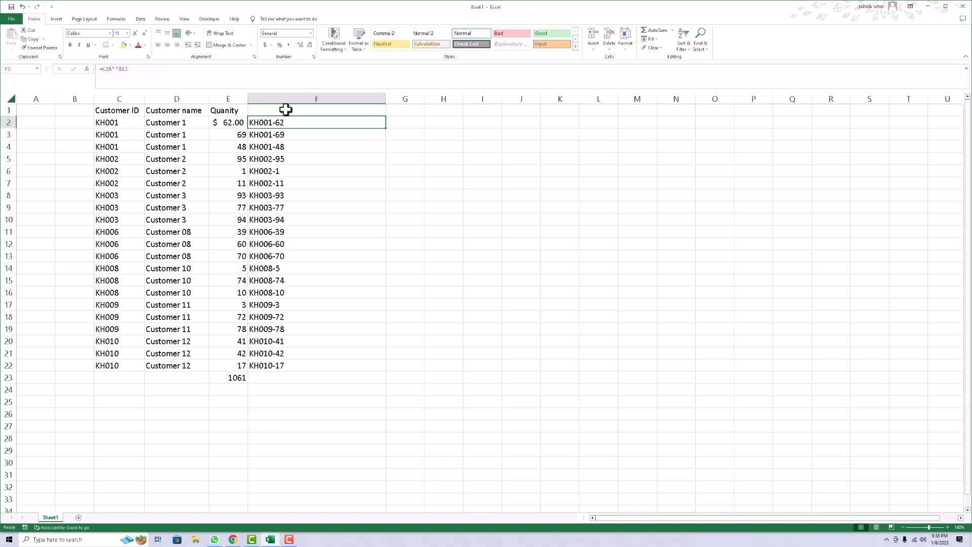
Rewrite F2's formula as =C2& TEXT(E2,"") to join the ID with E2 converted by TEXT.
type("=")
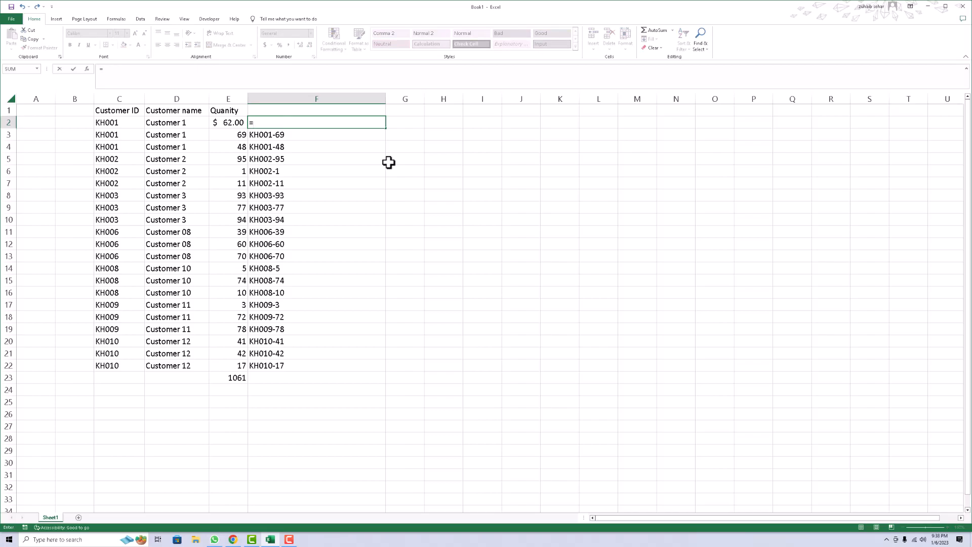
left_click(124, 124)
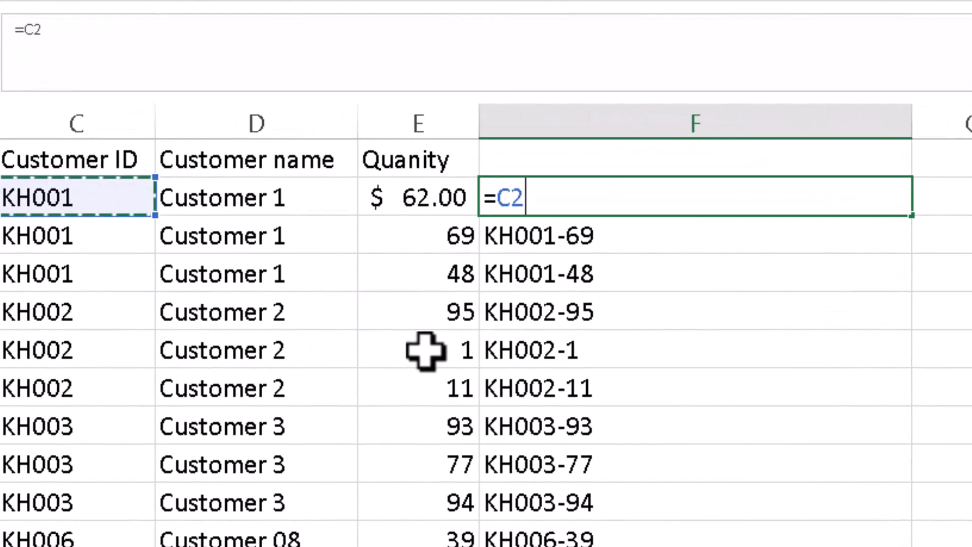
type(",")
key("BackSpace")
type("&")
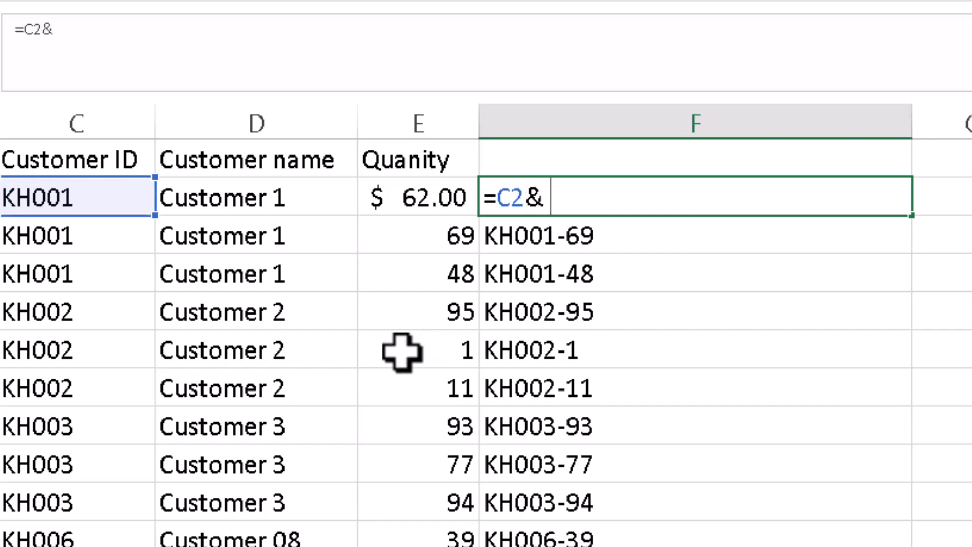
type(" te")
key("Tab")
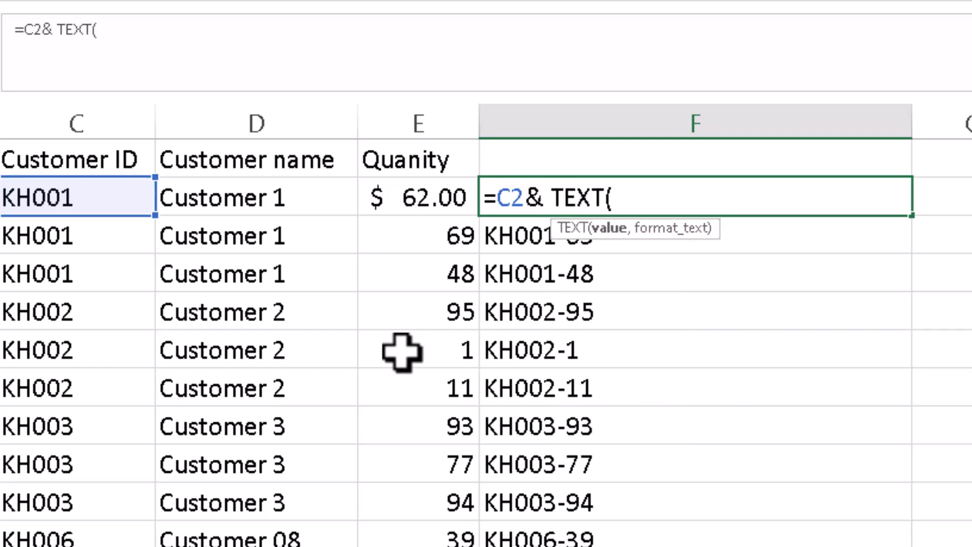
left_click(392, 197)
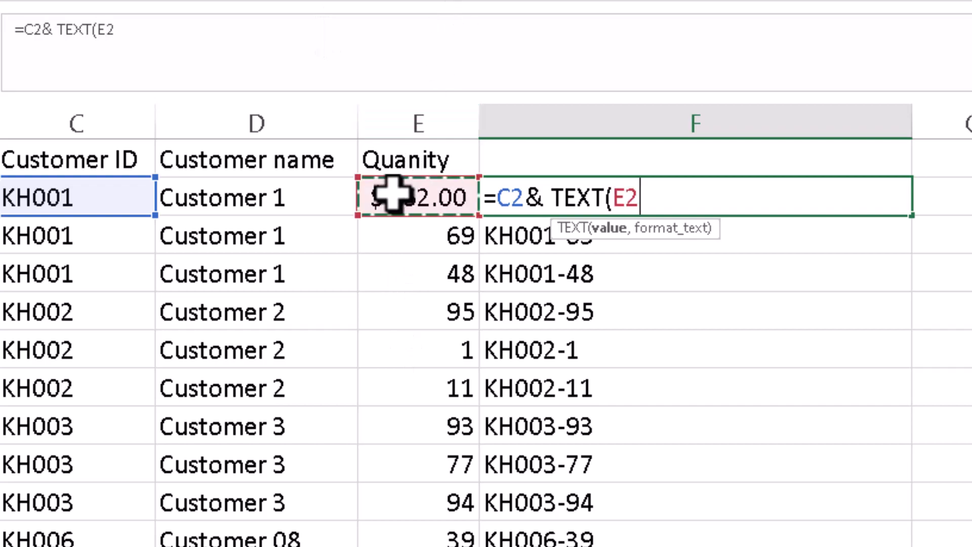
left_click(168, 38)
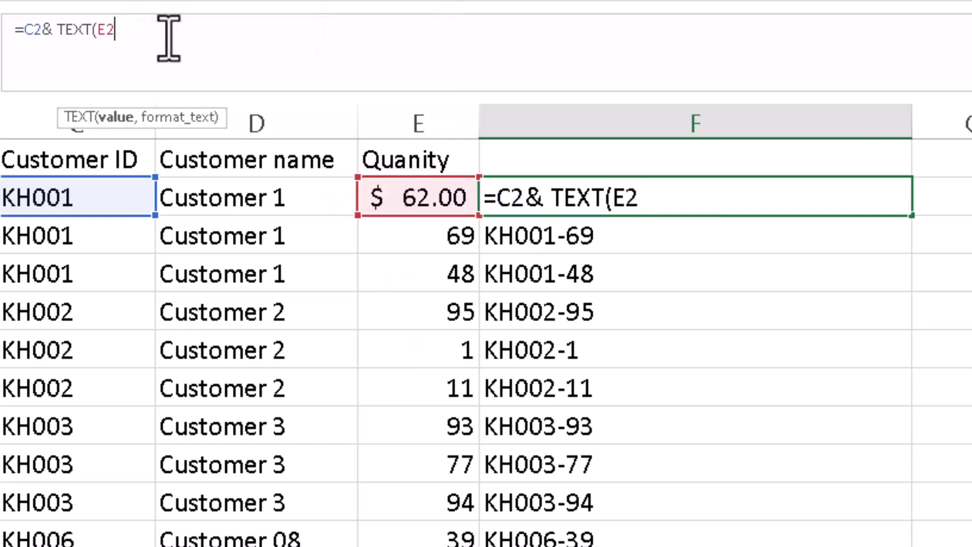
type(",")
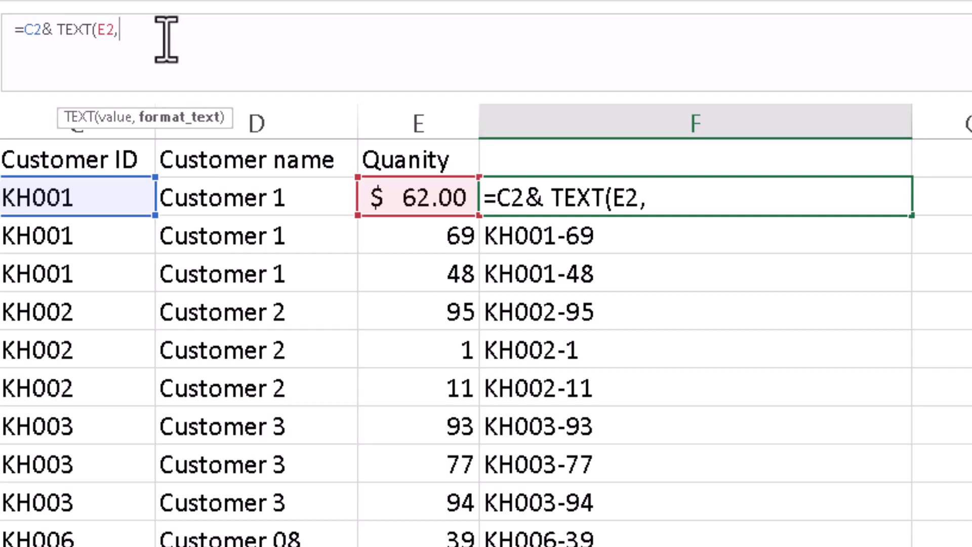
type("\"")
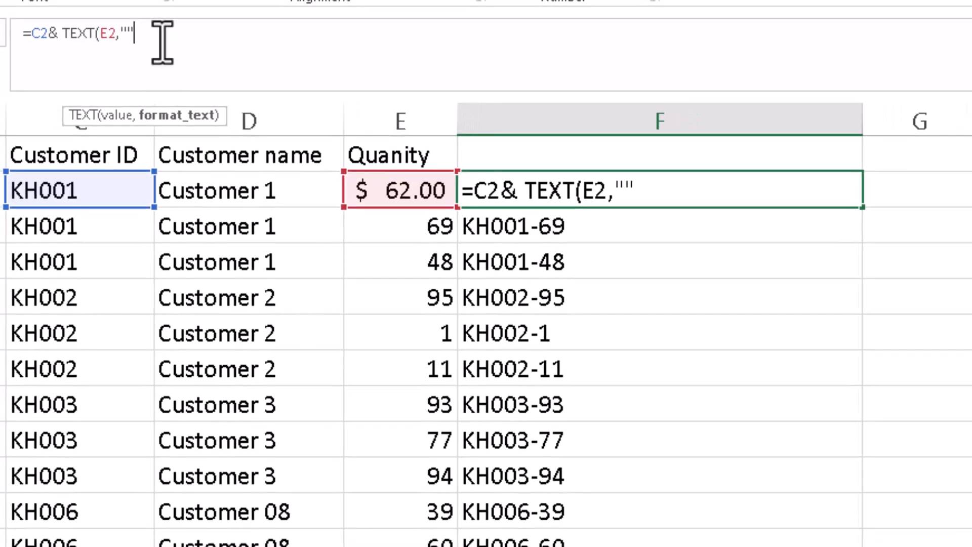
key("Return")
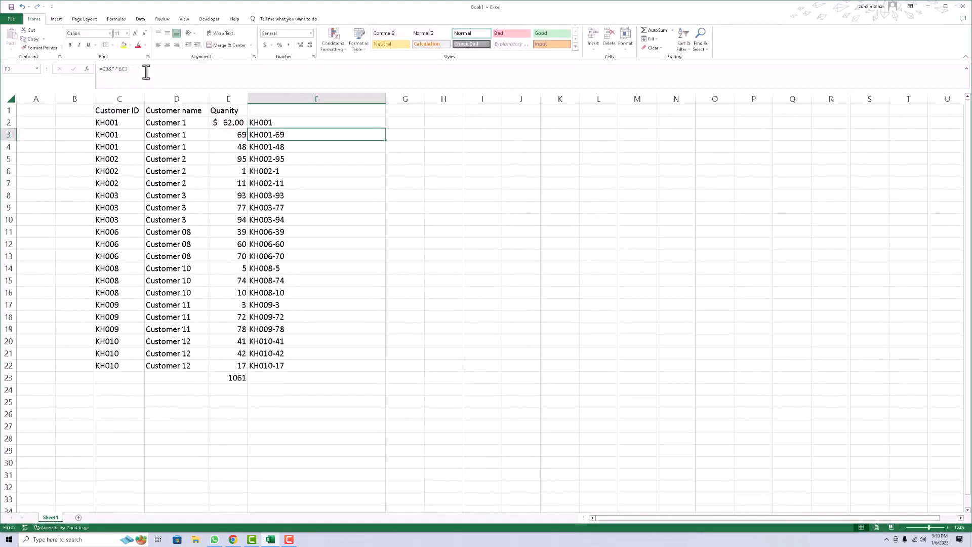
key("Up")
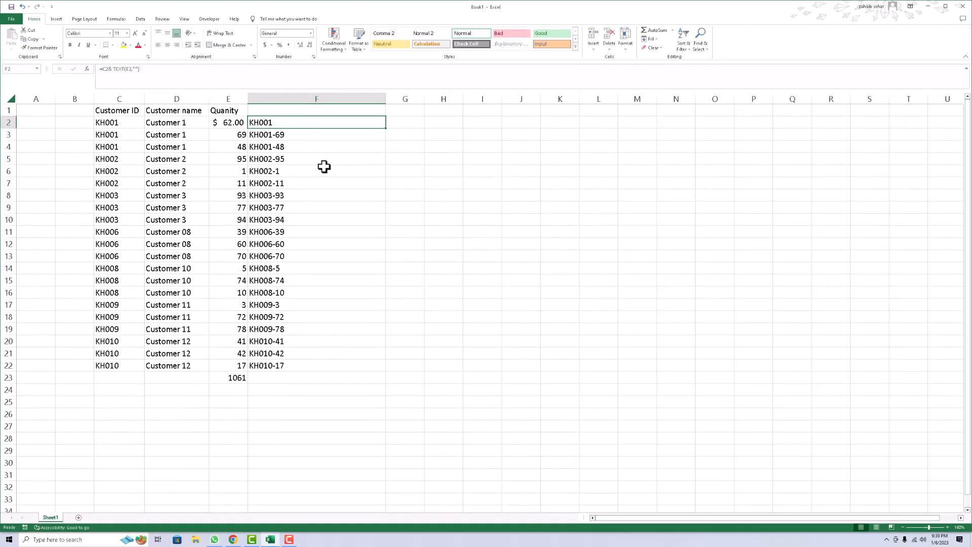
Browse the Custom and Currency number format codes in Format Cells for F2.
key("ctrl+1")
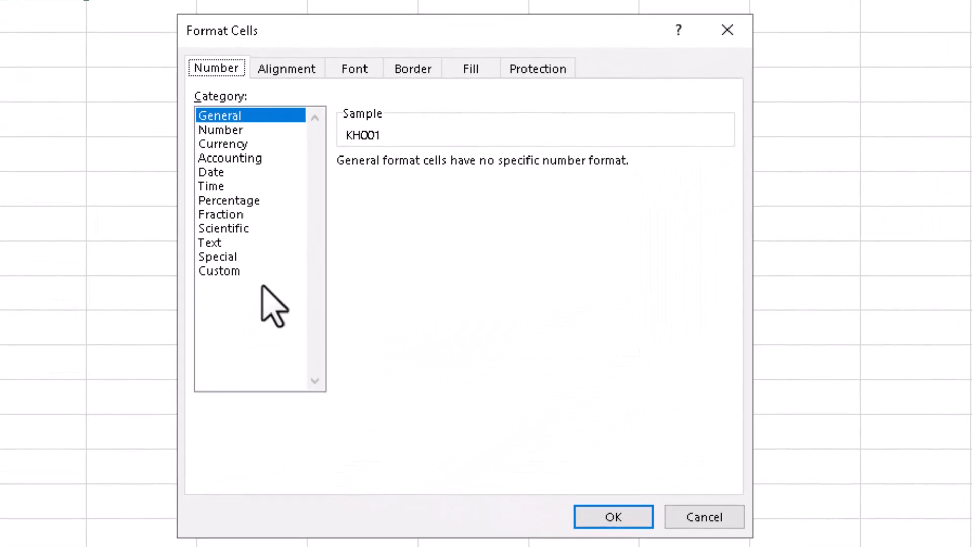
left_click(251, 271)
left_click(448, 300)
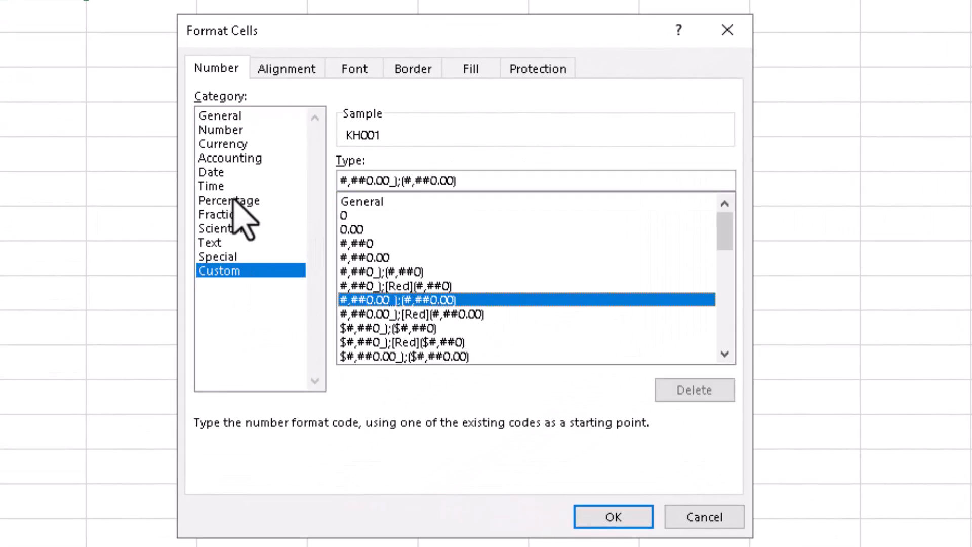
left_click(225, 145)
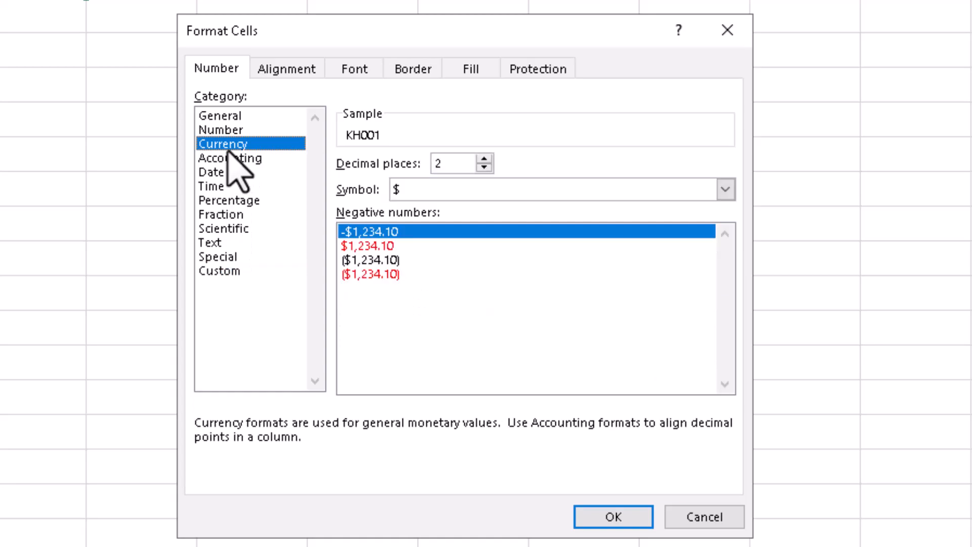
left_click(256, 271)
scroll(542, 265, "down", 6)
scroll(481, 319, "up", 4)
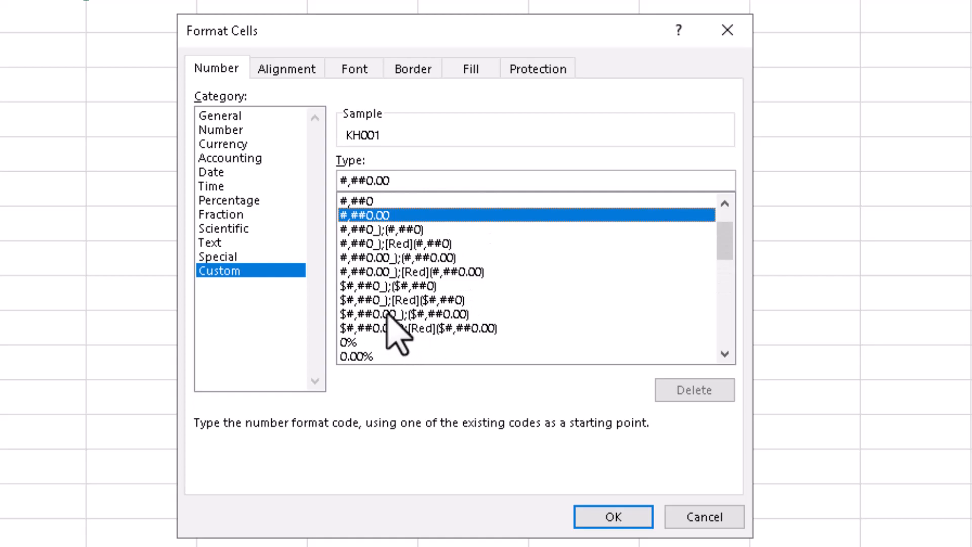
left_click(382, 285)
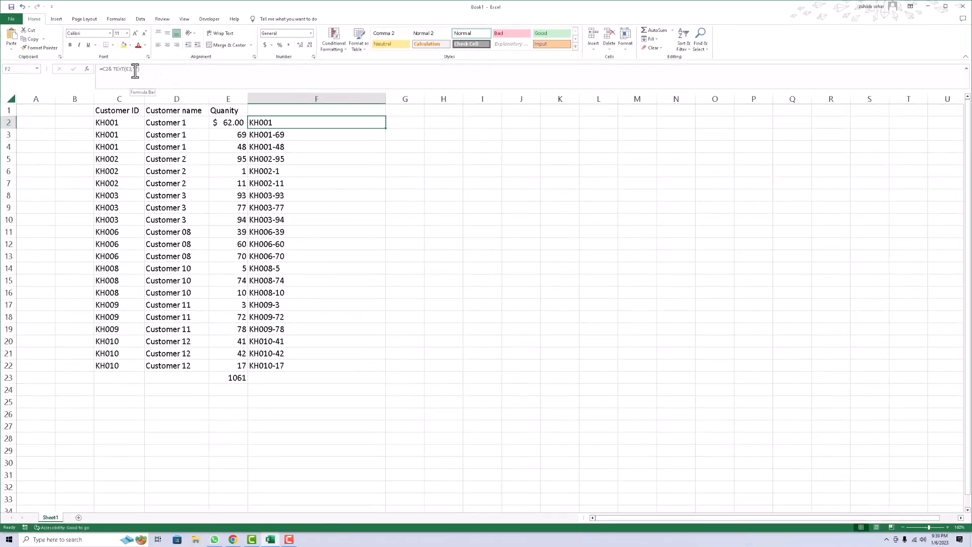
Paste the format code $#,##0_);($#,##0) into the TEXT function of F2's formula and fill it down to row 22.
left_click(135, 70)
key("ctrl+v")
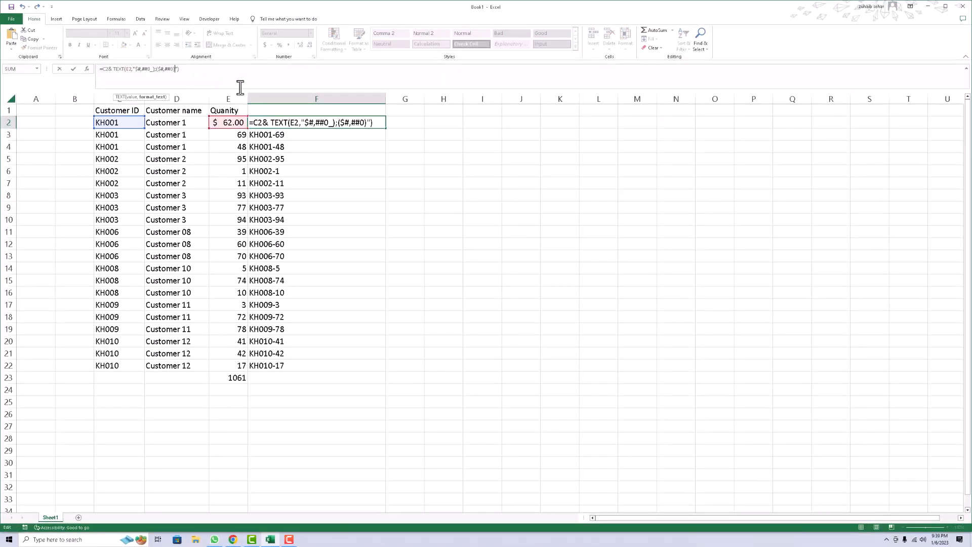
key("Return")
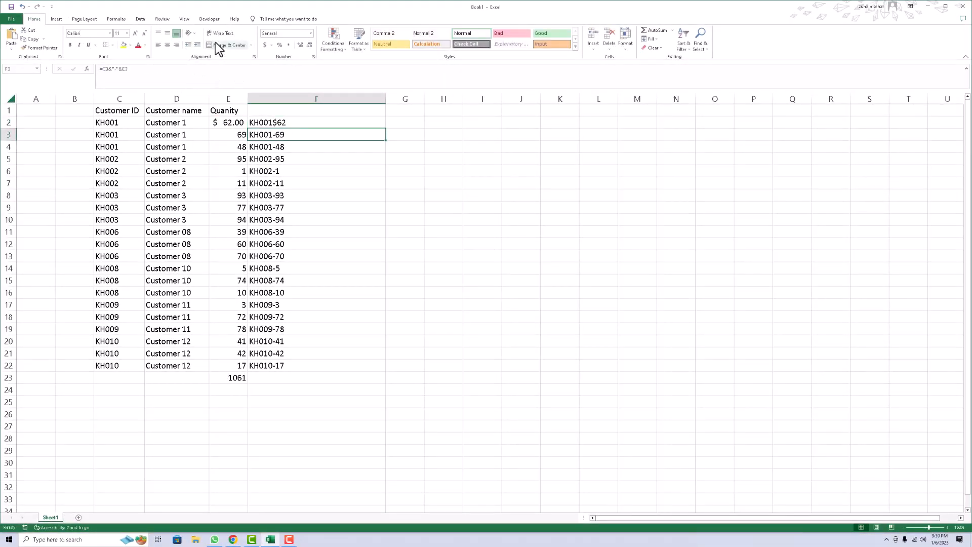
left_click(304, 122)
left_click_drag(387, 128, 341, 369)
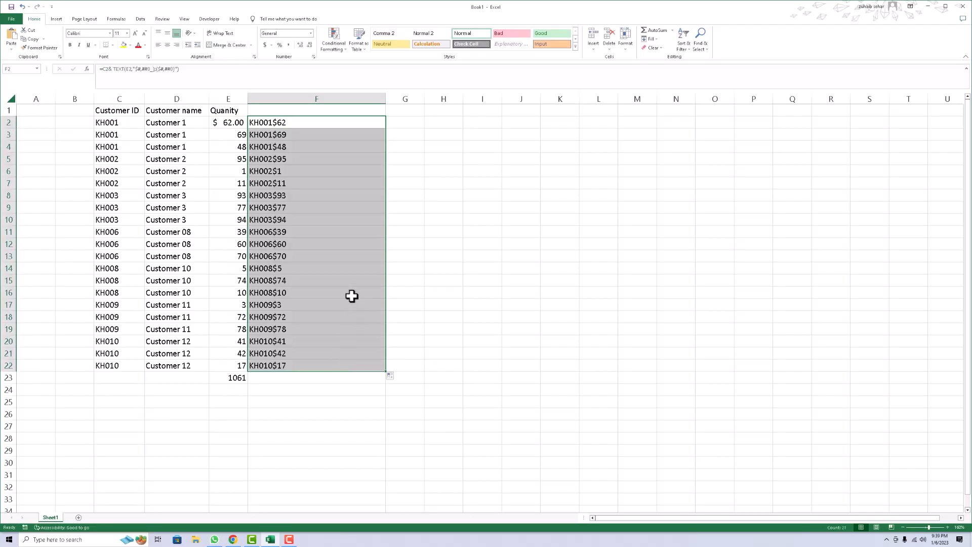
Change E2's number format to Number with no decimal places.
left_click(237, 120)
left_click(309, 33)
left_click(306, 64)
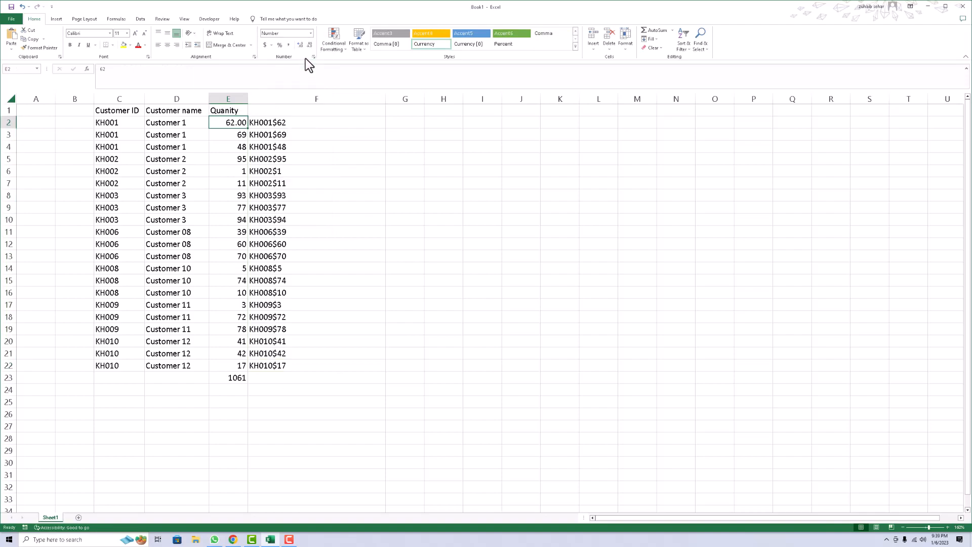
left_click(309, 45)
left_click(309, 46)
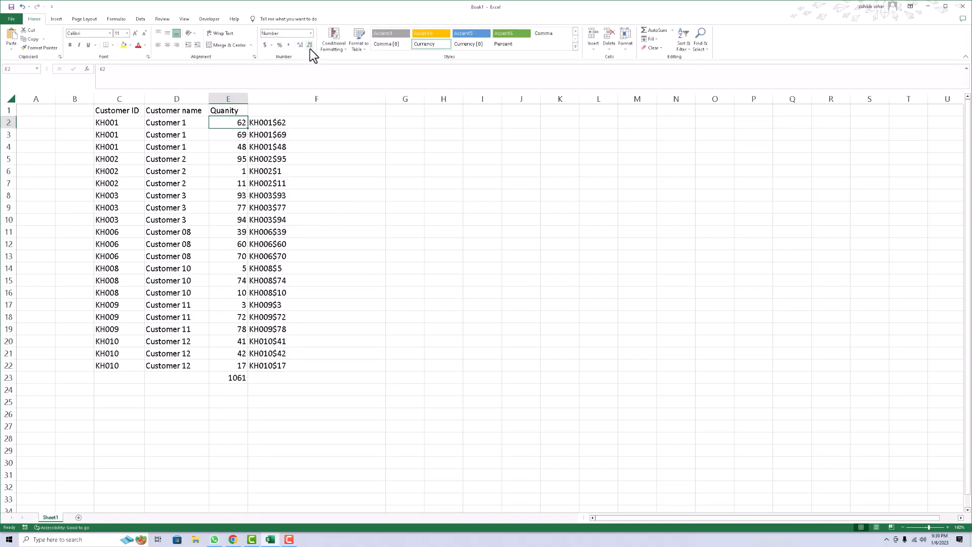
Insert a "-" separator between C2 and the TEXT function in F2's formula.
left_click(286, 124)
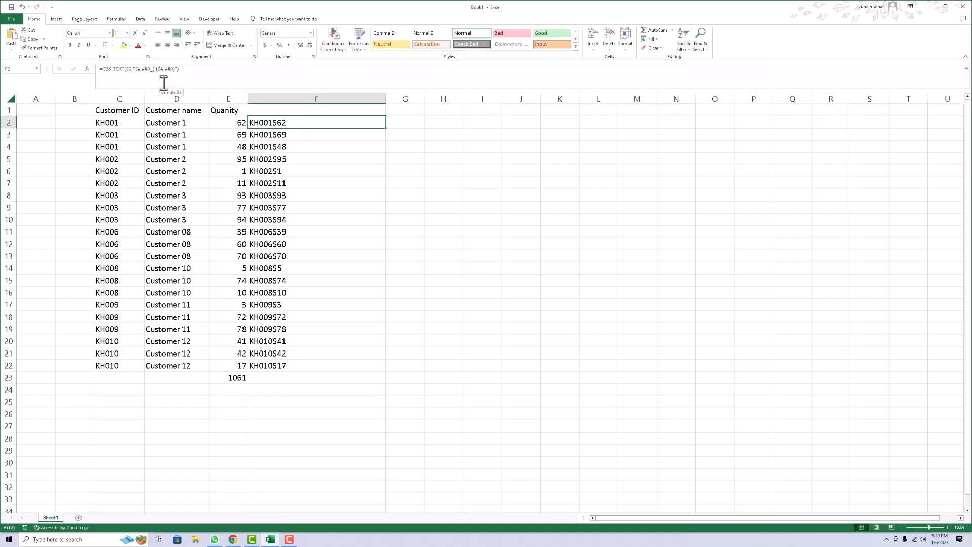
left_click(133, 70)
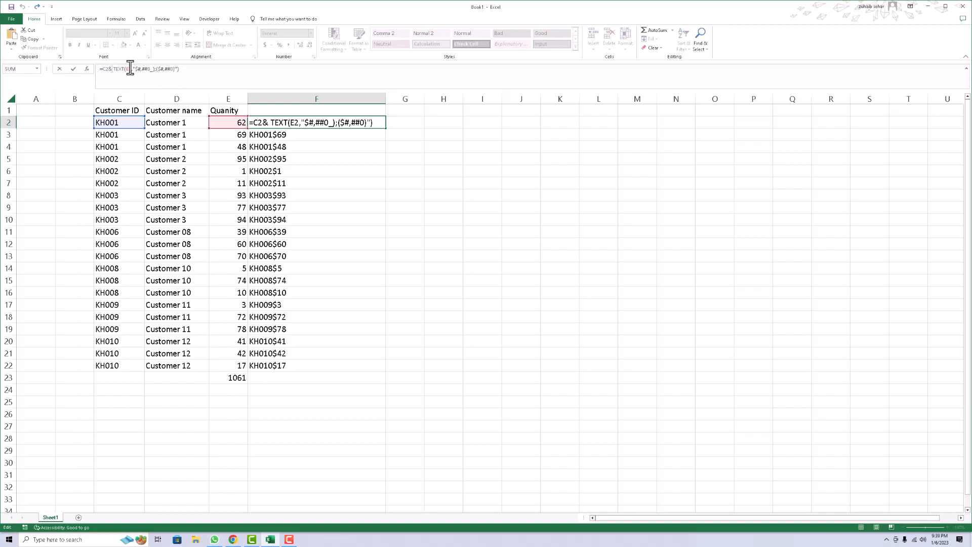
type("&")
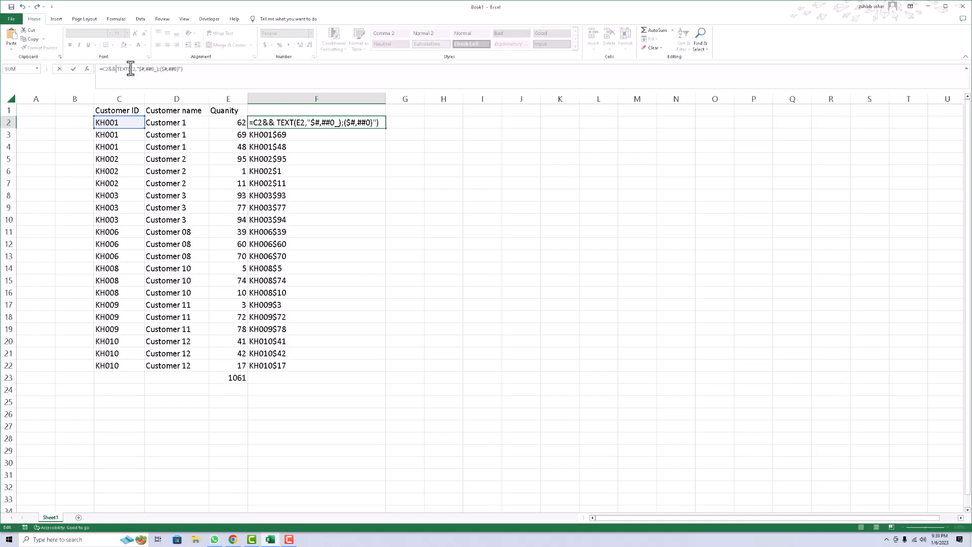
type("\" \"")
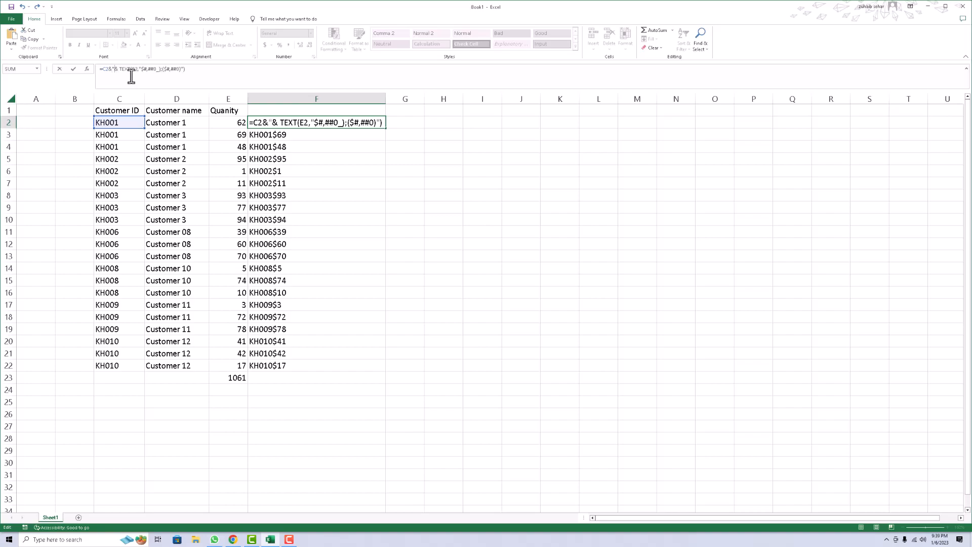
key("BackSpace")
type("-")
key("Return")
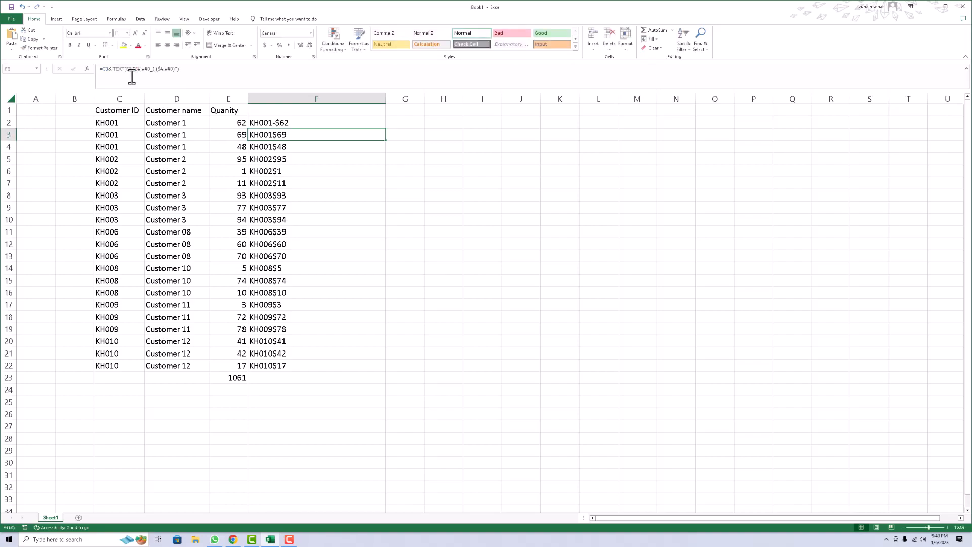
Fill F2's updated formula down the column.
left_click(326, 122)
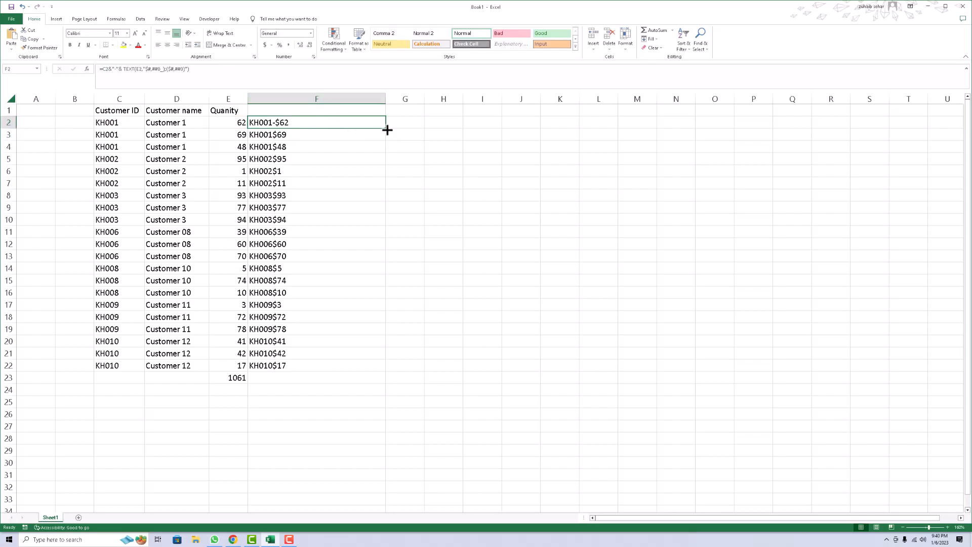
double_click(385, 128)
left_click(405, 143)
left_click(304, 130)
left_click_drag(304, 130, 306, 327)
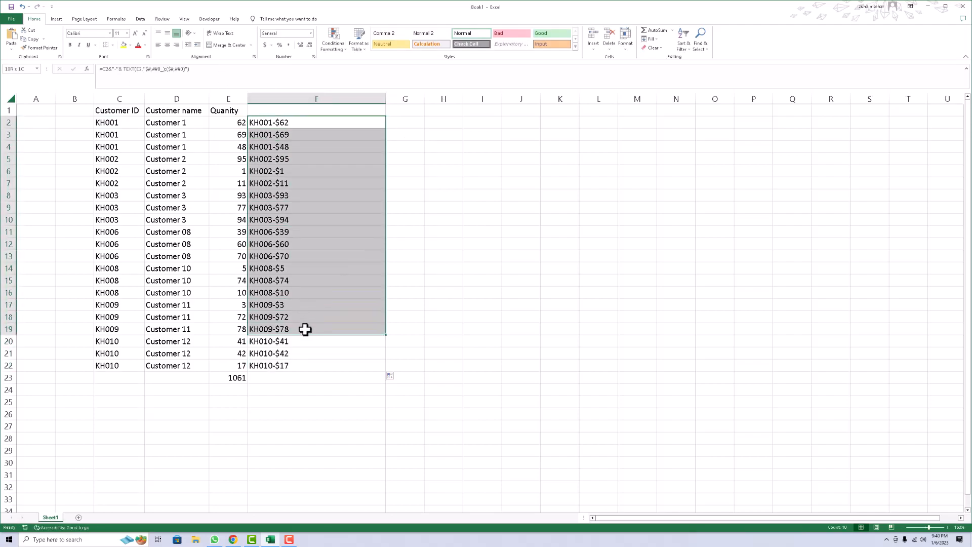
left_click(260, 122)
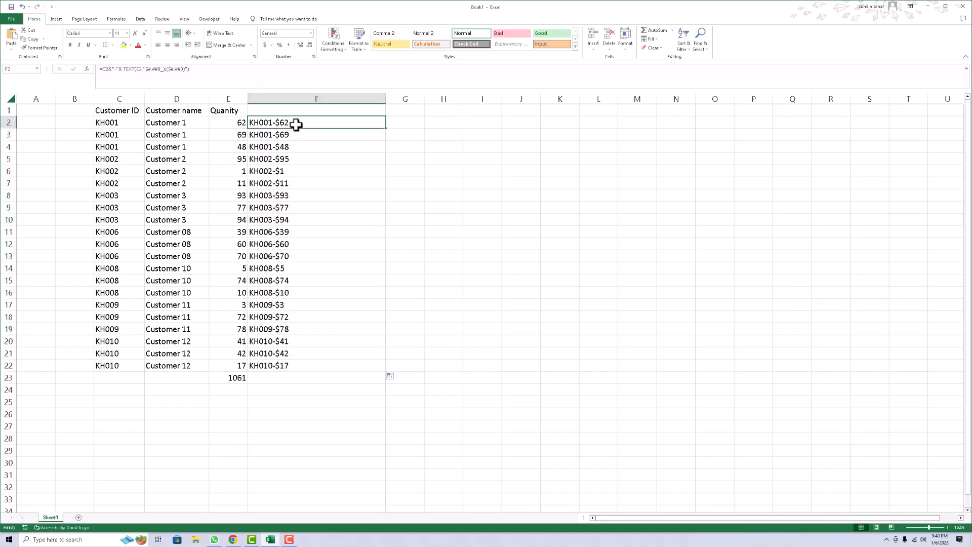
Rename the column E header to Price.
left_click(296, 175)
left_click_drag(296, 175, 294, 256)
left_click(236, 111)
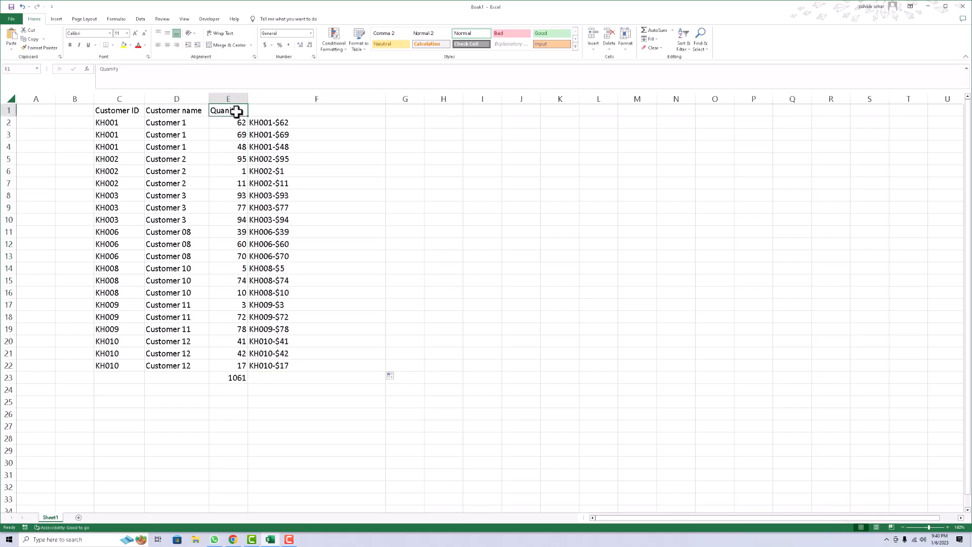
type("Price")
key("Return")
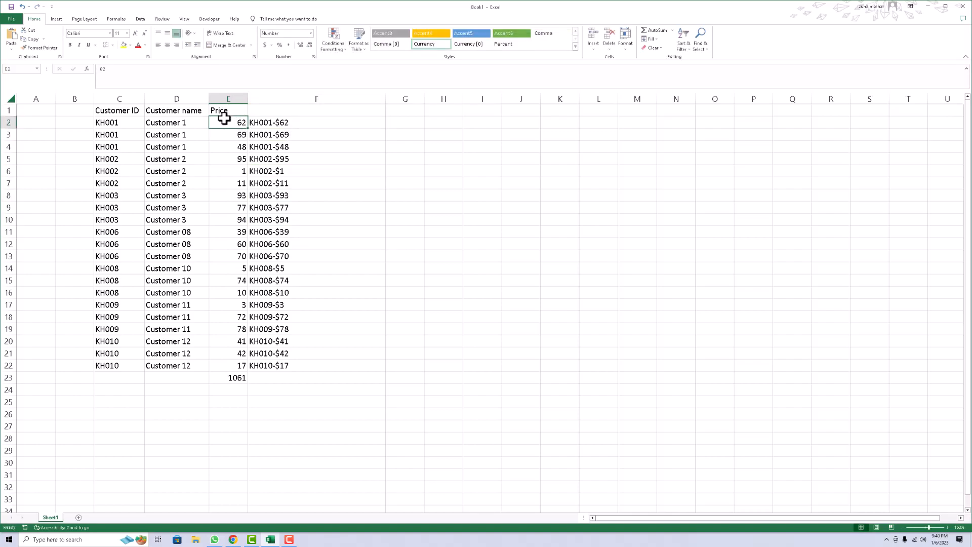
Insert the current date into B2.
left_click(76, 119)
key("ctrl+semicolon")
key("Return")
key("Up")
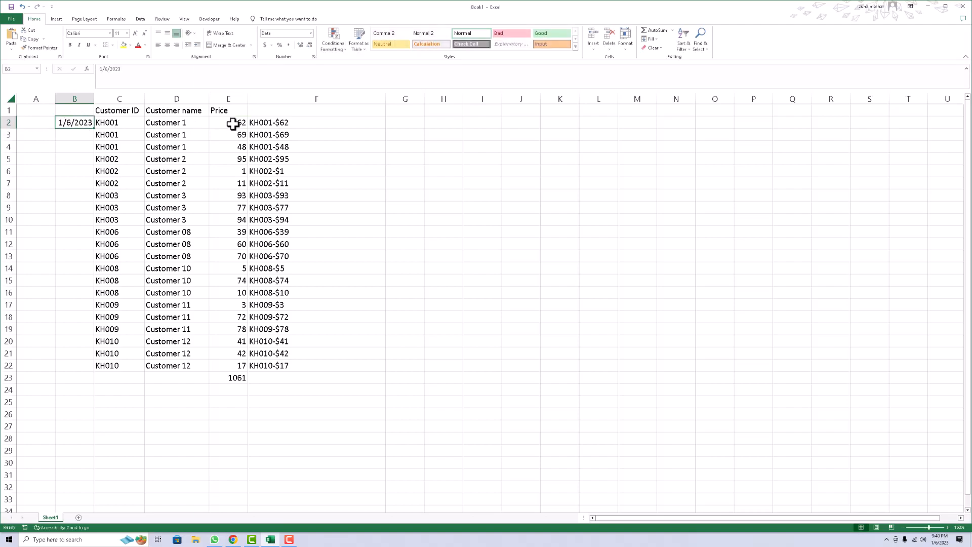
Change F2's TEXT function to reference the date in B2 instead of E2.
left_click(262, 123)
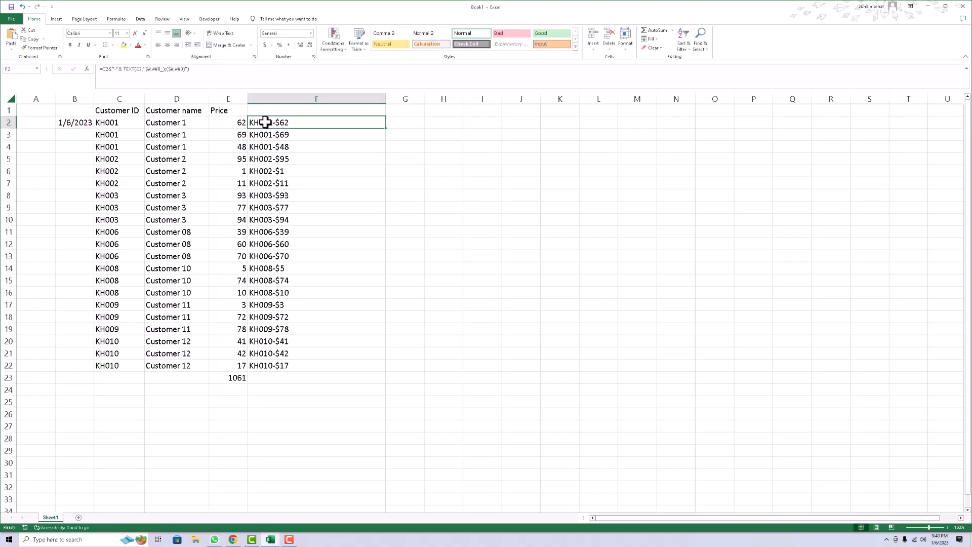
left_click(142, 70)
key("BackSpace")
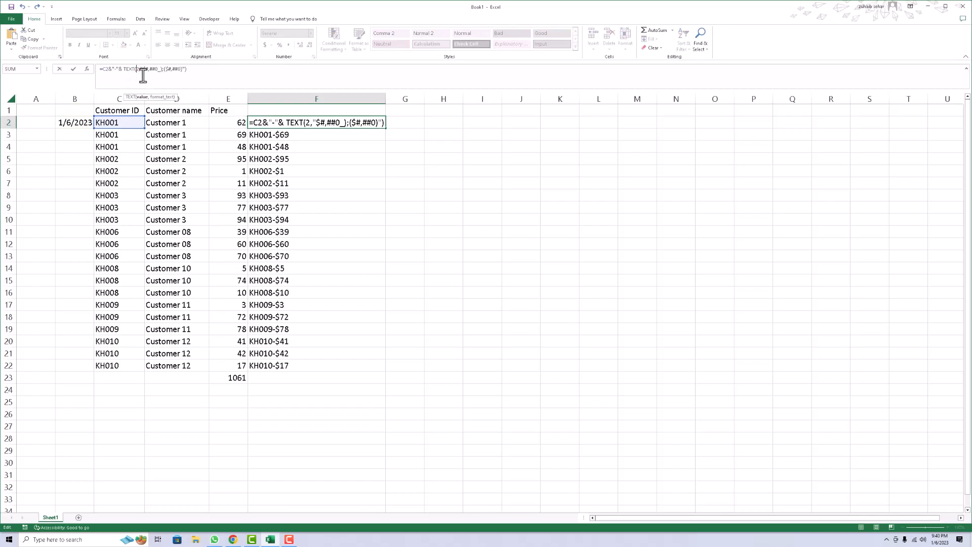
type("B")
key("Return")
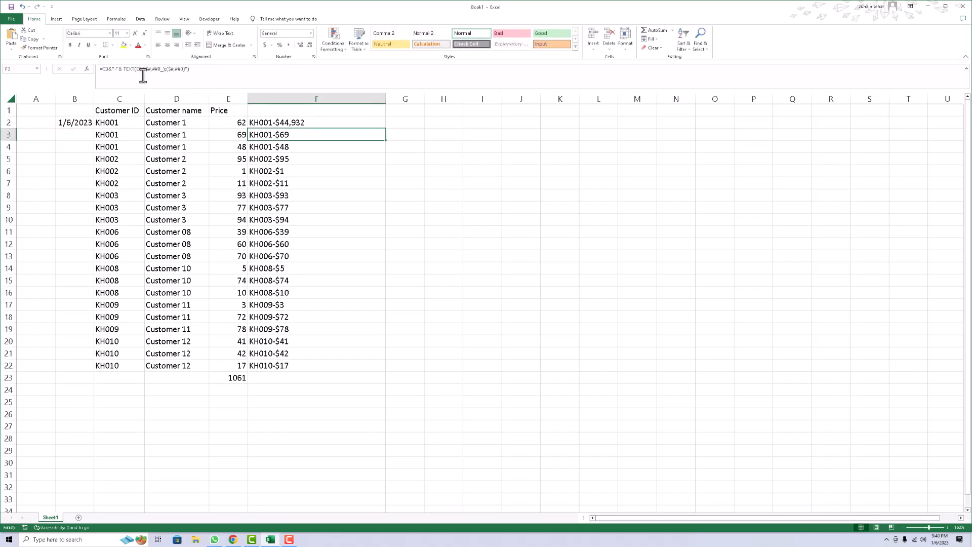
Browse the custom date format codes in Format Cells for F2, then close the dialog.
left_click(264, 122)
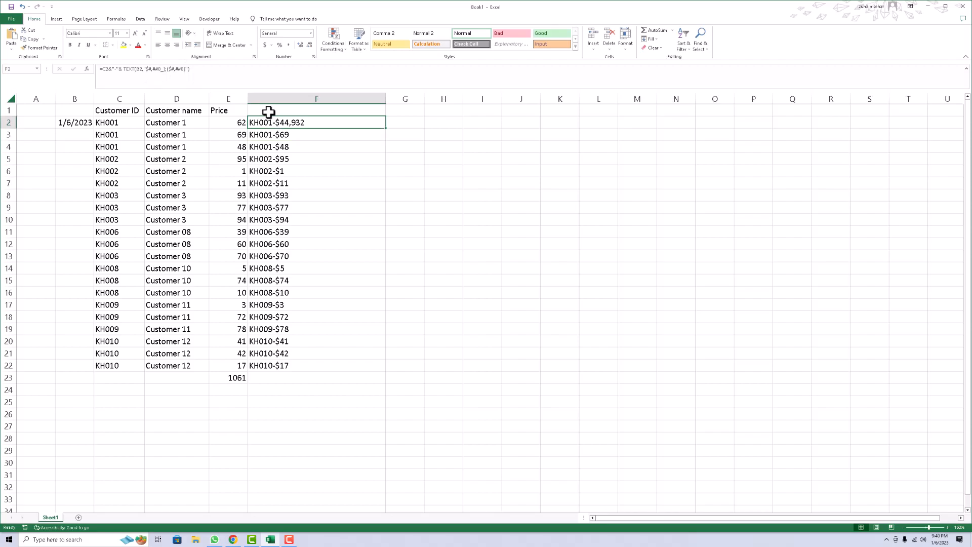
key("ctrl+1")
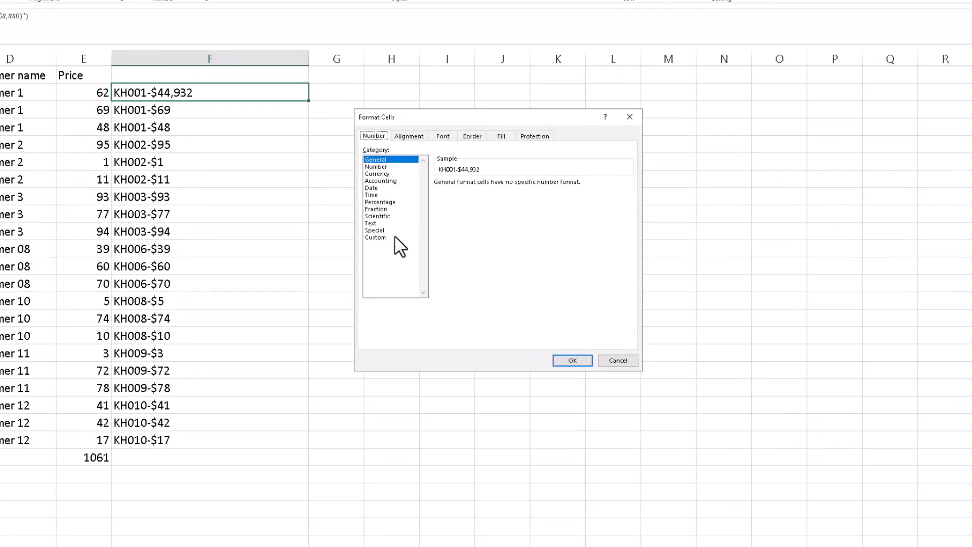
left_click(390, 237)
left_click(503, 255)
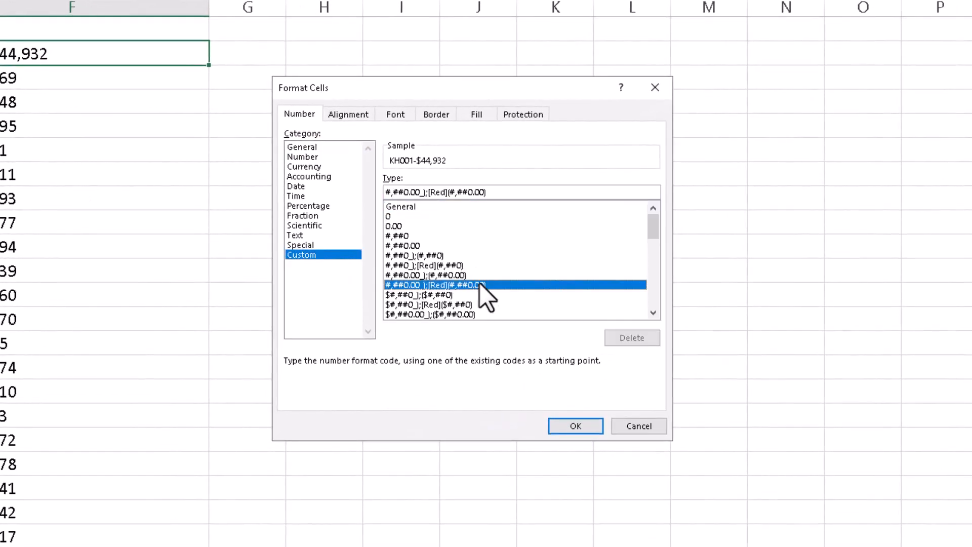
scroll(503, 254, "down", 1)
scroll(481, 286, "down", 4)
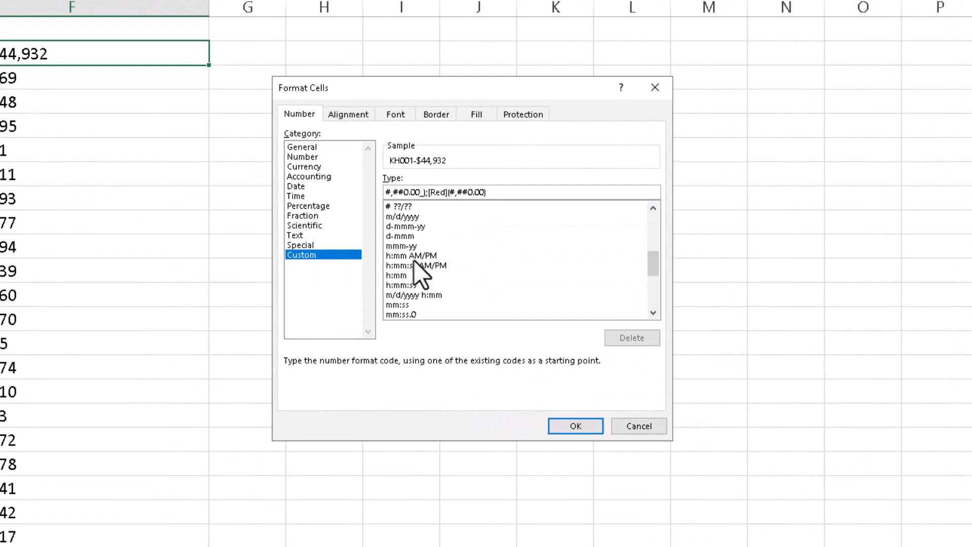
left_click(415, 227)
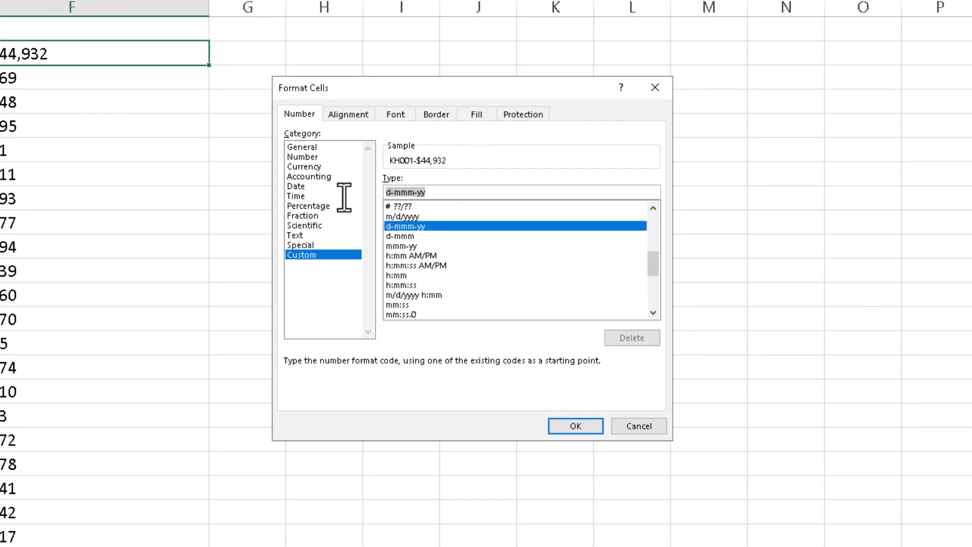
left_click(625, 424)
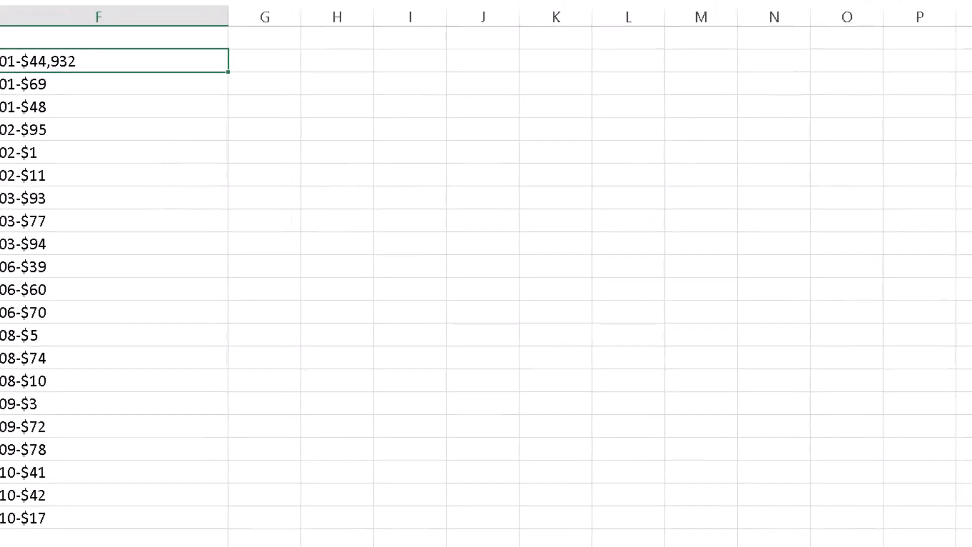
Replace the format code in F2's TEXT function with d-mmm-yy and fill the formula down to row 22.
left_click(145, 71)
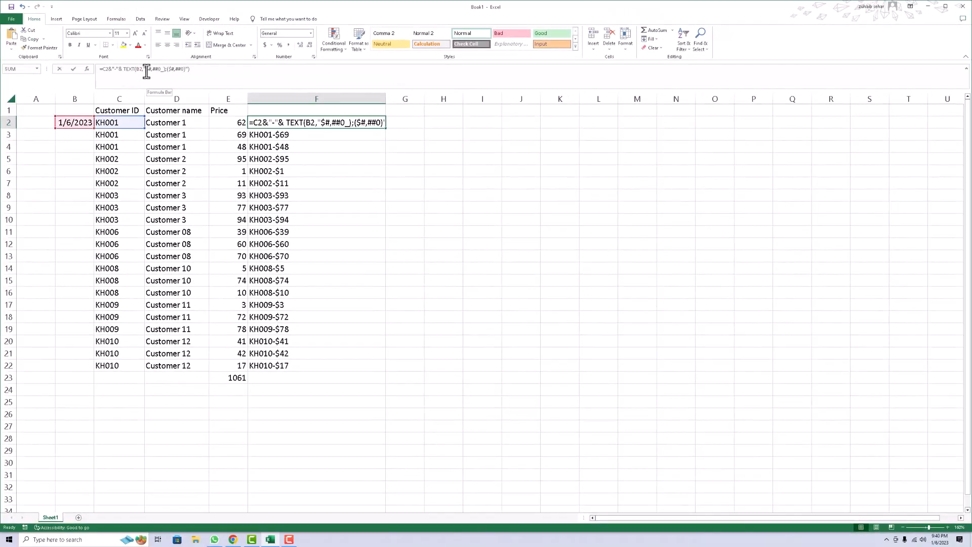
left_click_drag(161, 71, 185, 72)
type("d-mmm-yy")
key("Return")
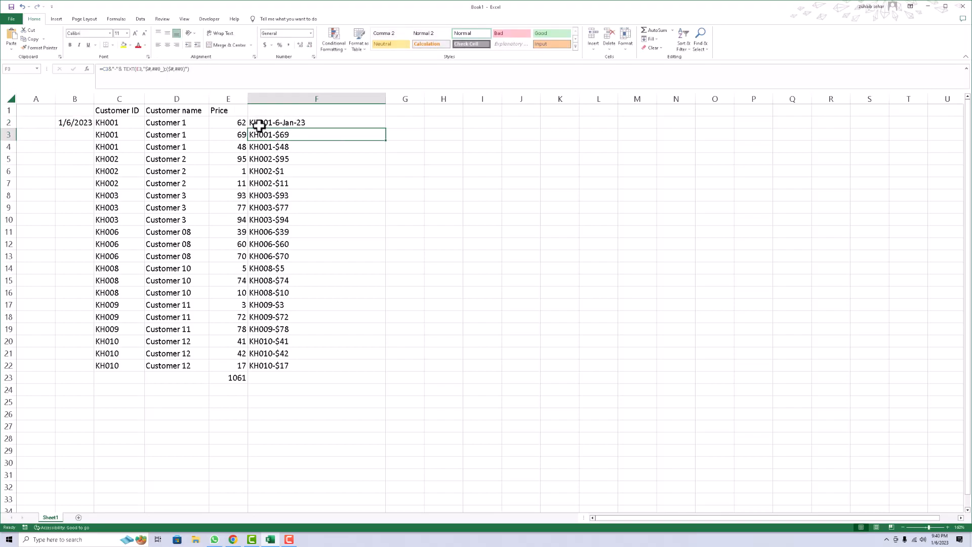
left_click(332, 123)
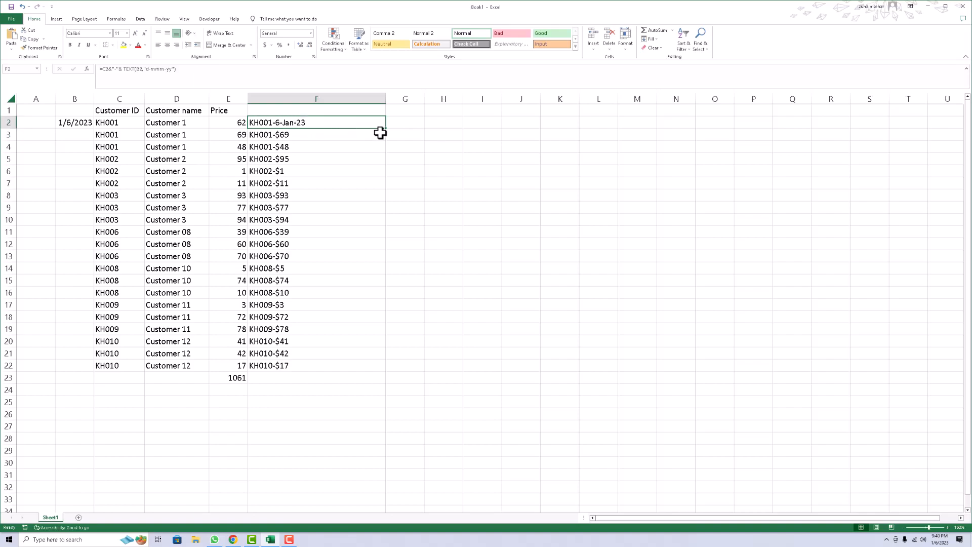
left_click_drag(388, 131, 362, 367)
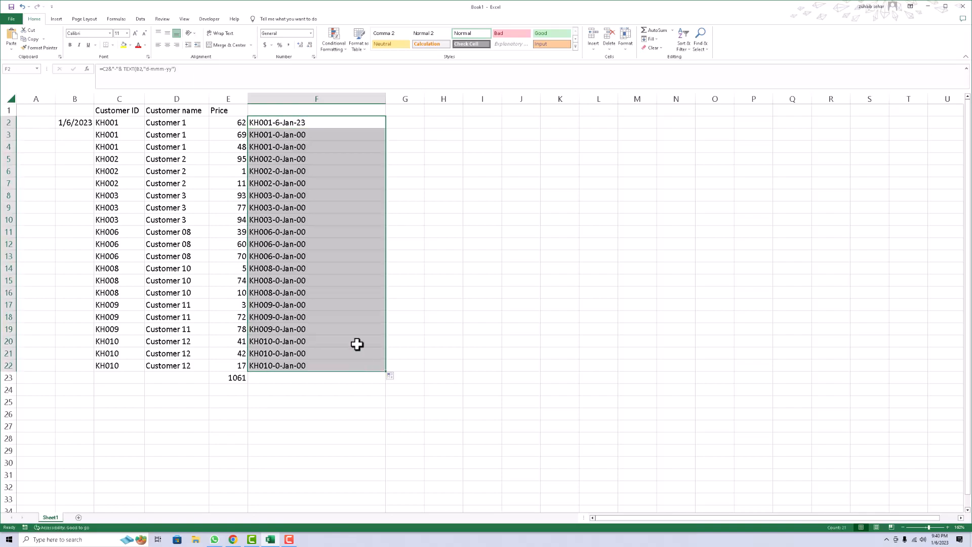
Fill the date in B2 down to row 22 as a series and autofit column B's width.
left_click(304, 135)
left_click_drag(93, 128, 67, 376)
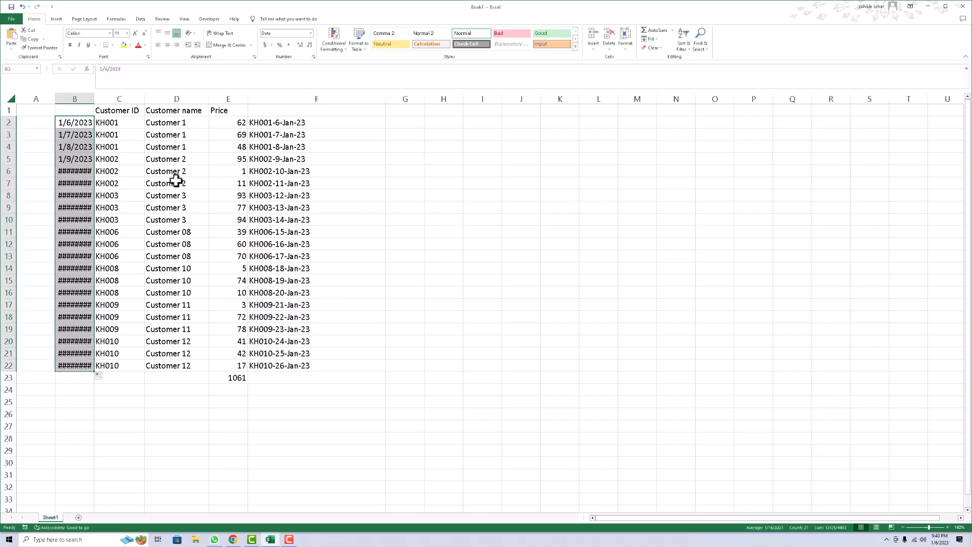
double_click(93, 99)
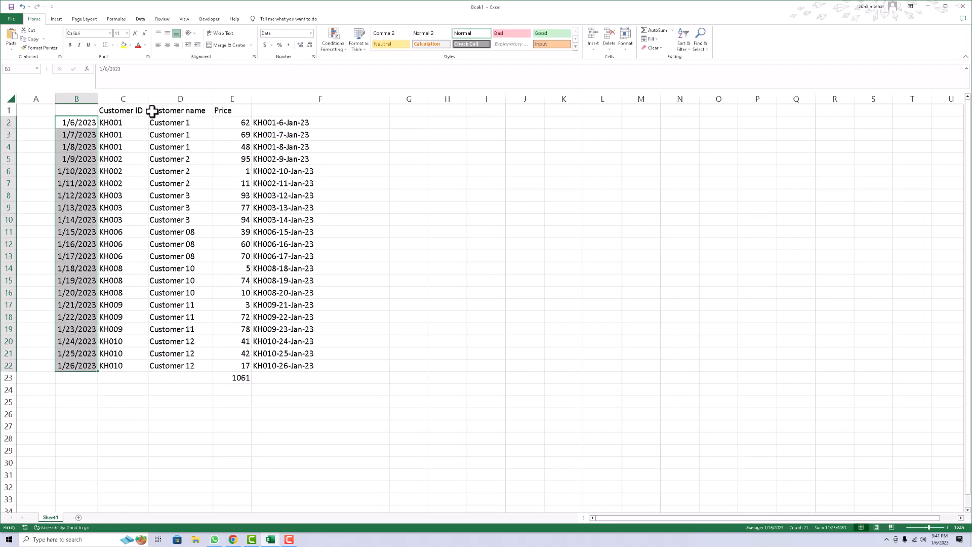
Add a space after the hyphen in F2's formula and fill it down the column.
left_click(286, 124)
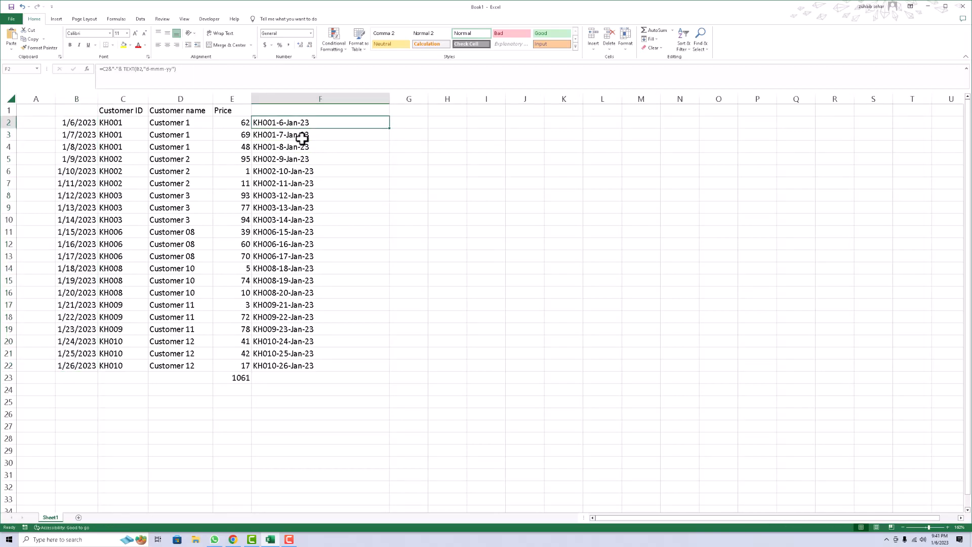
left_click(117, 69)
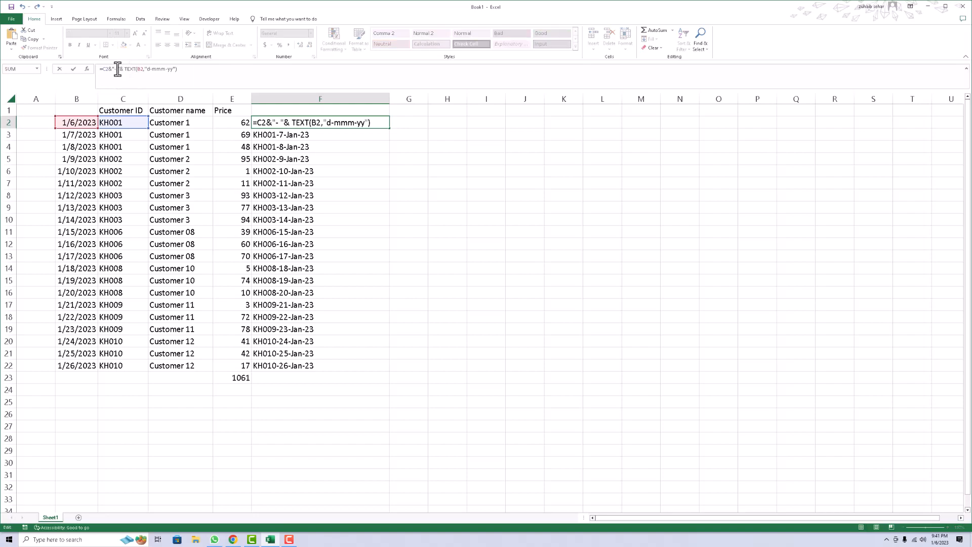
key("Return")
left_click(375, 125)
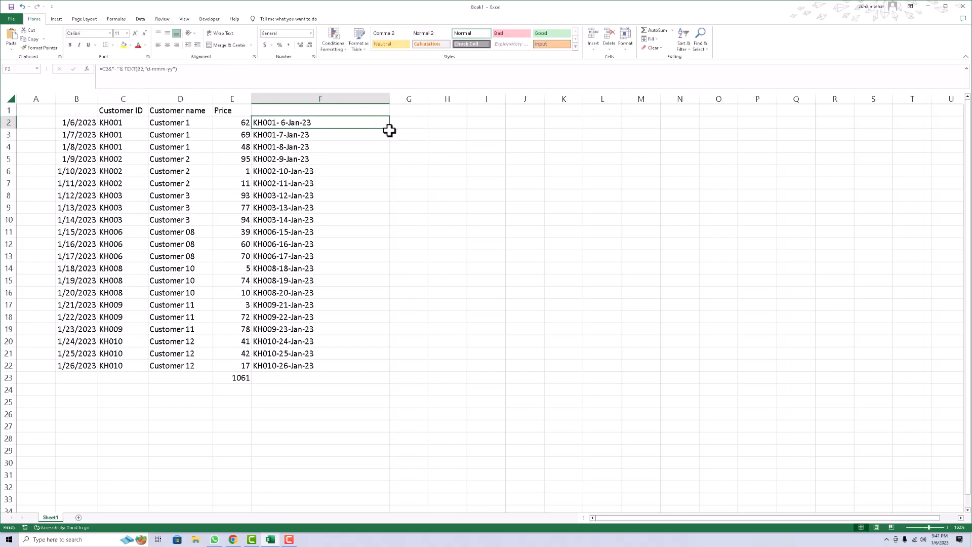
double_click(390, 131)
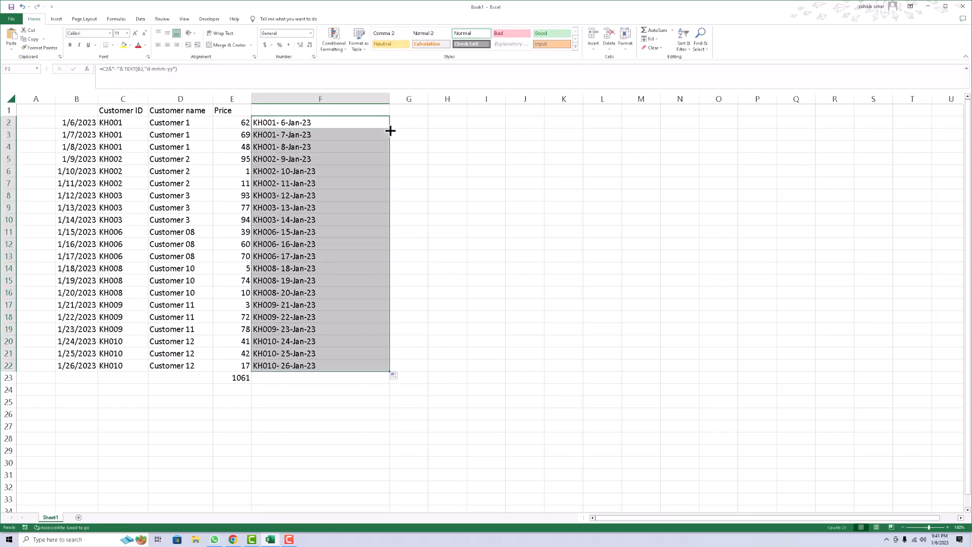
left_click(434, 144)
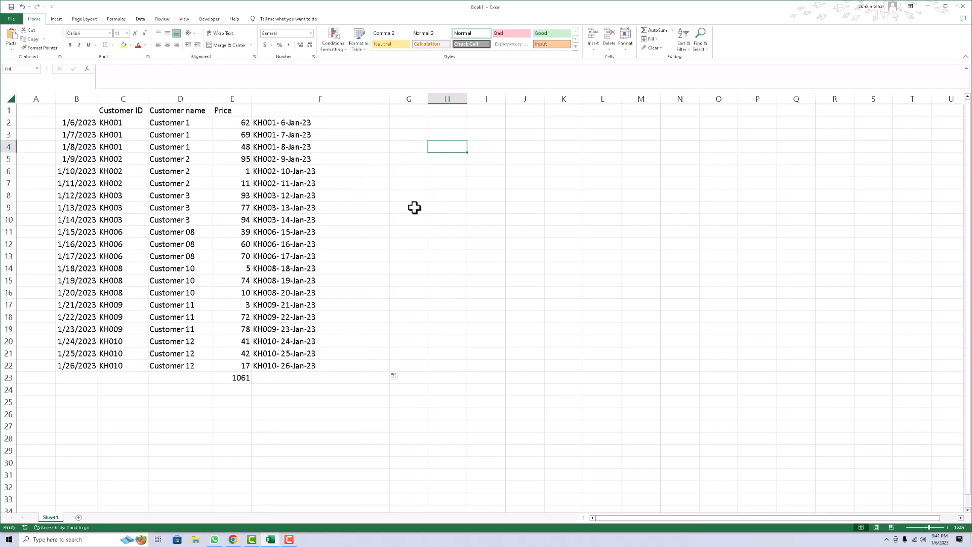
left_click(239, 379)
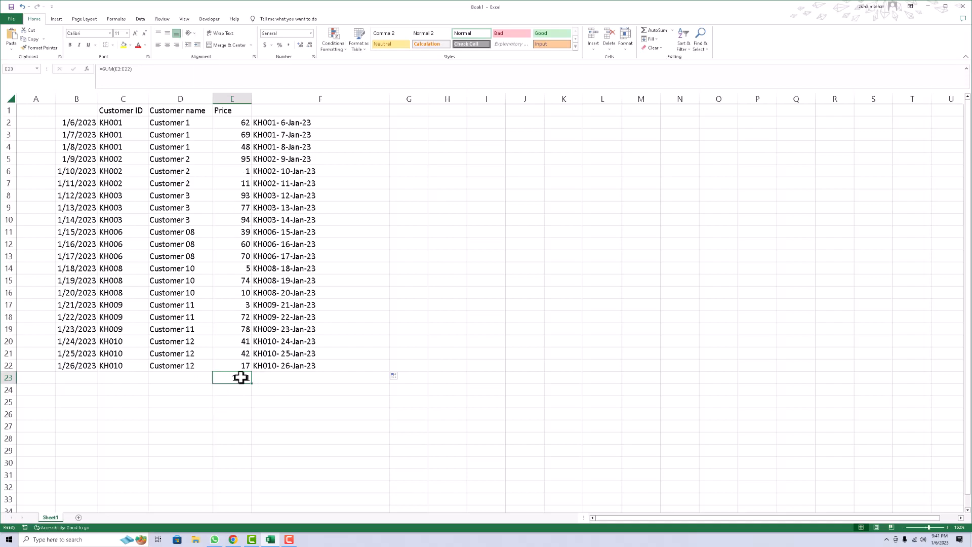
type("Geandt")
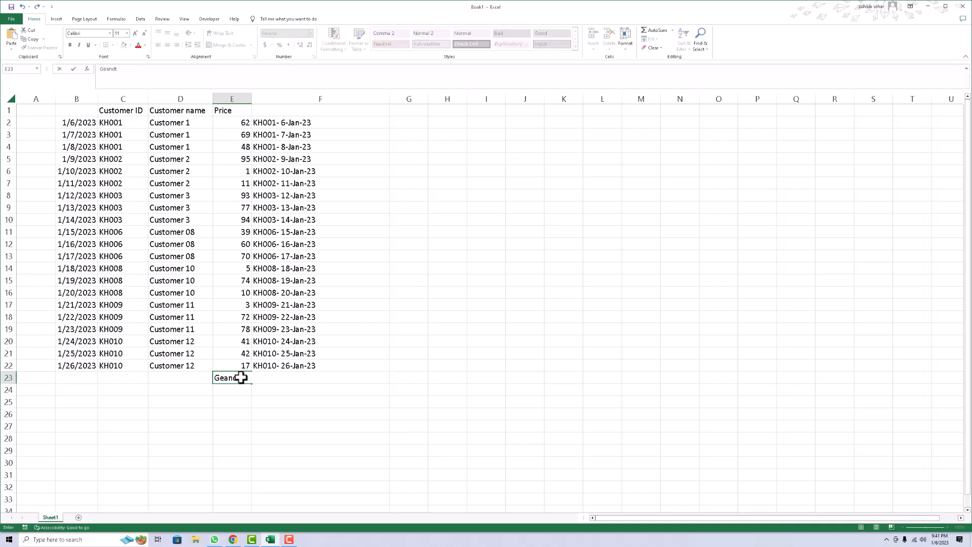
type("oat")
left_click(240, 377)
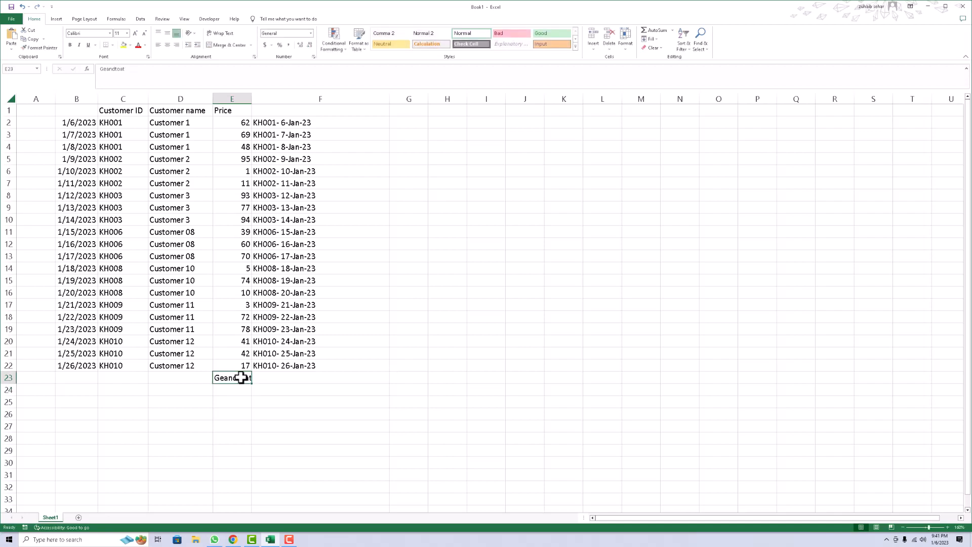
type("Total=s")
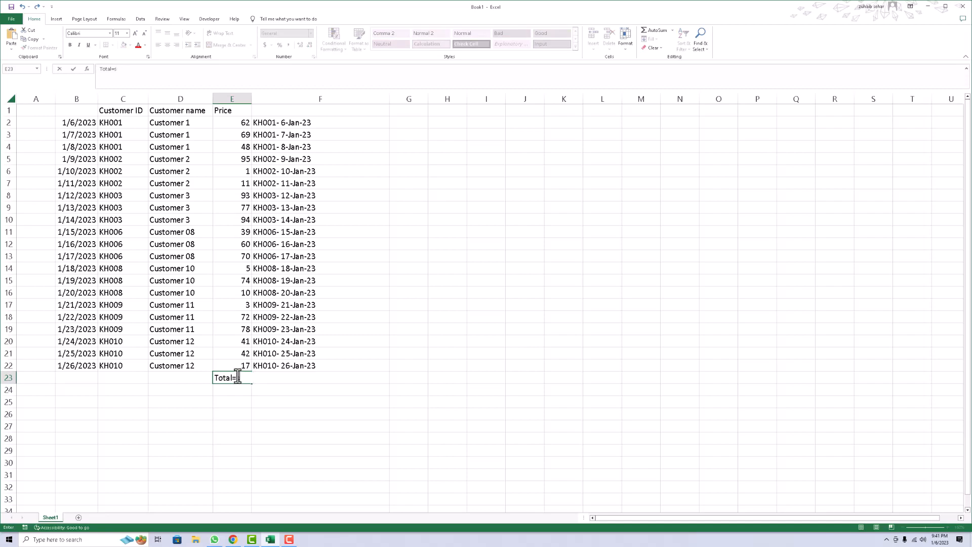
key("Escape")
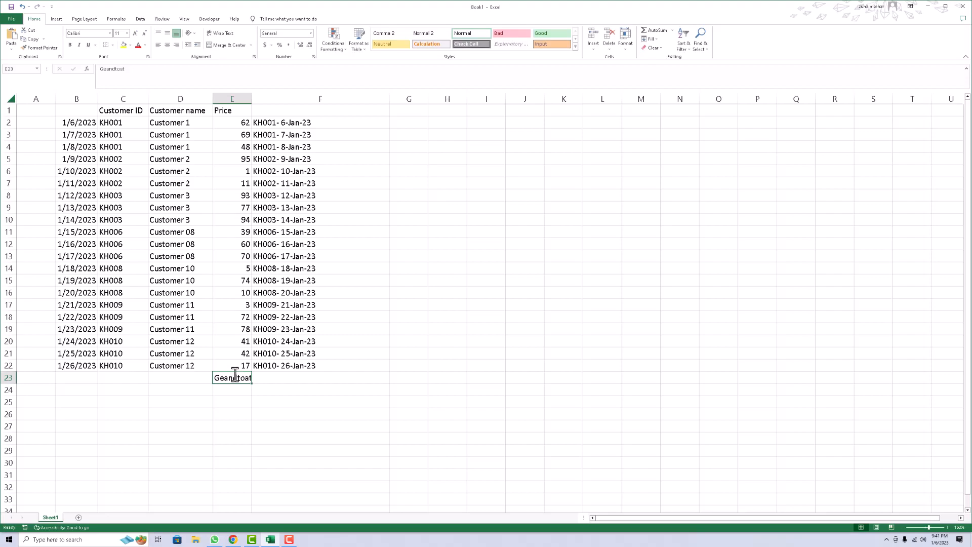
Sum the prices in E23 and give the cell a custom number format that shows "Total" before the sum.
key("alt+equal")
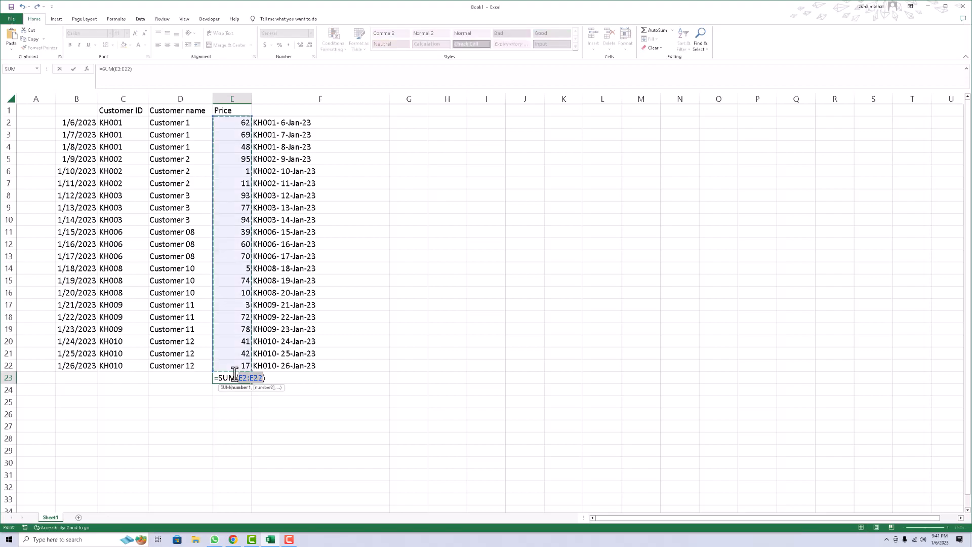
key("Return")
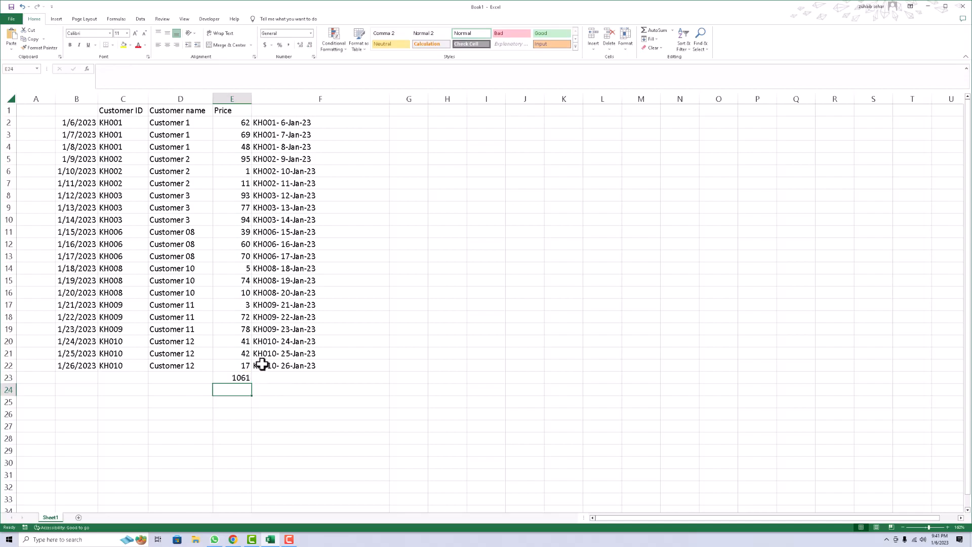
left_click(236, 379)
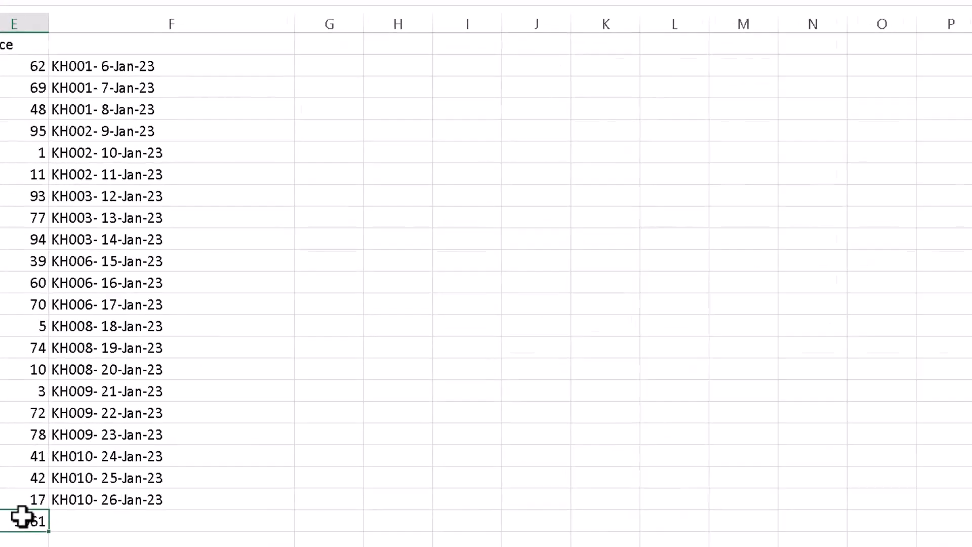
key("ctrl+1")
left_click(400, 272)
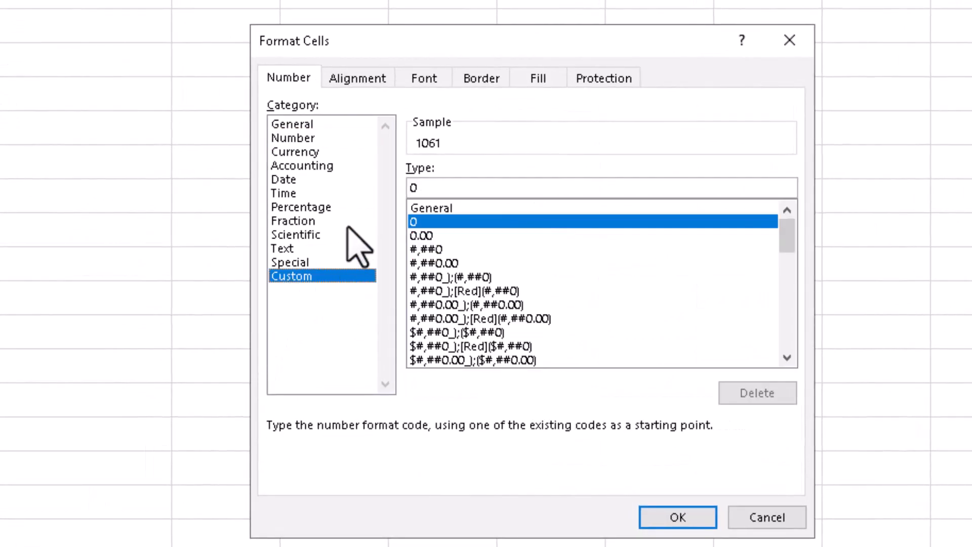
left_click(413, 187)
type("\"")
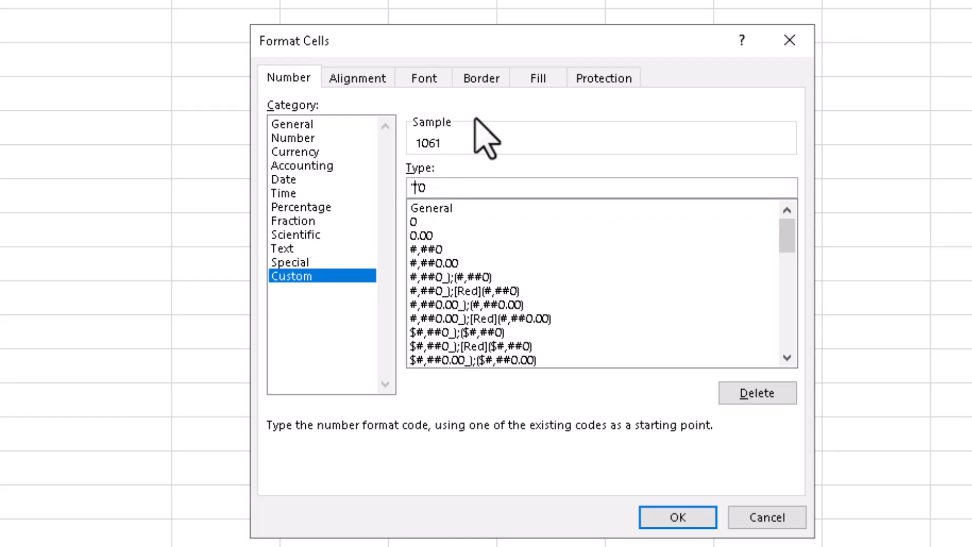
type("Total")
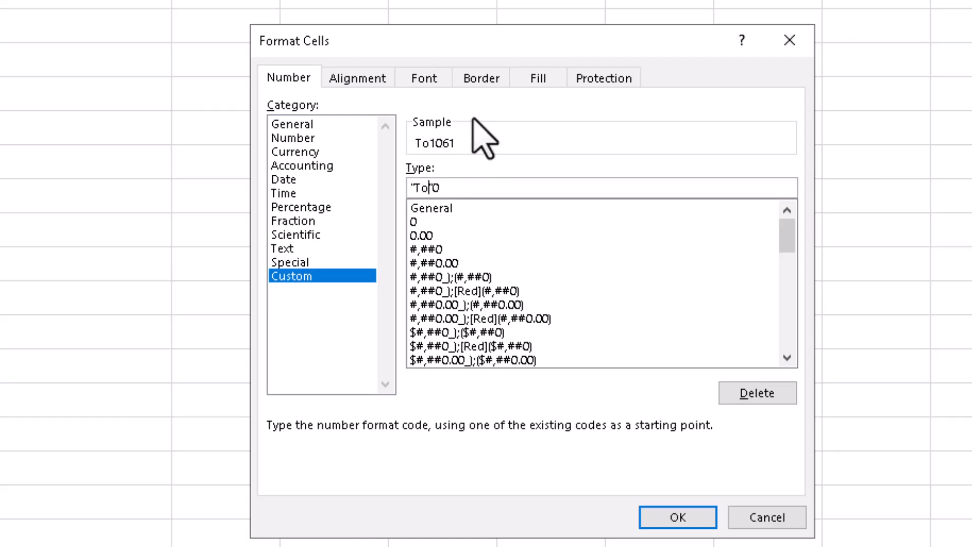
key("Return")
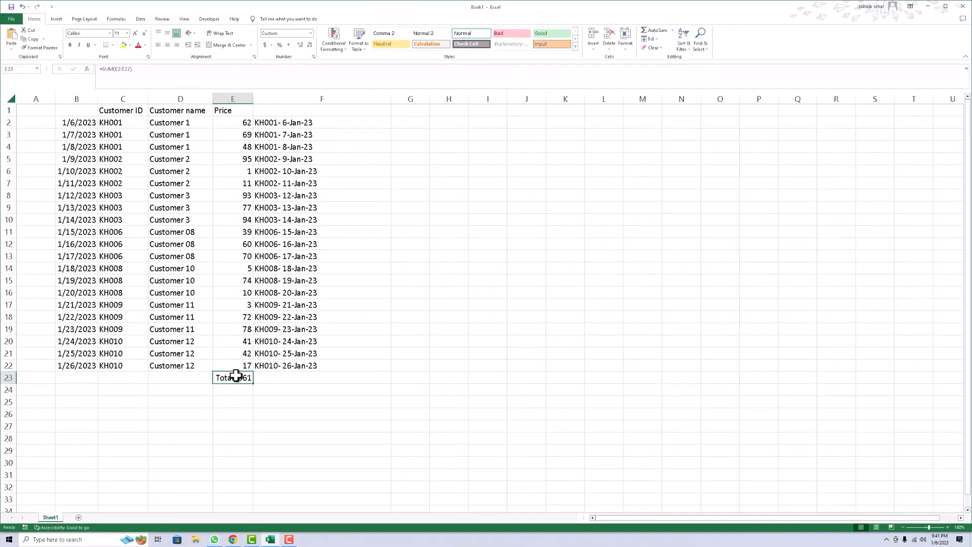
Add a space after "Total" in E23's custom number format.
right_click(228, 379)
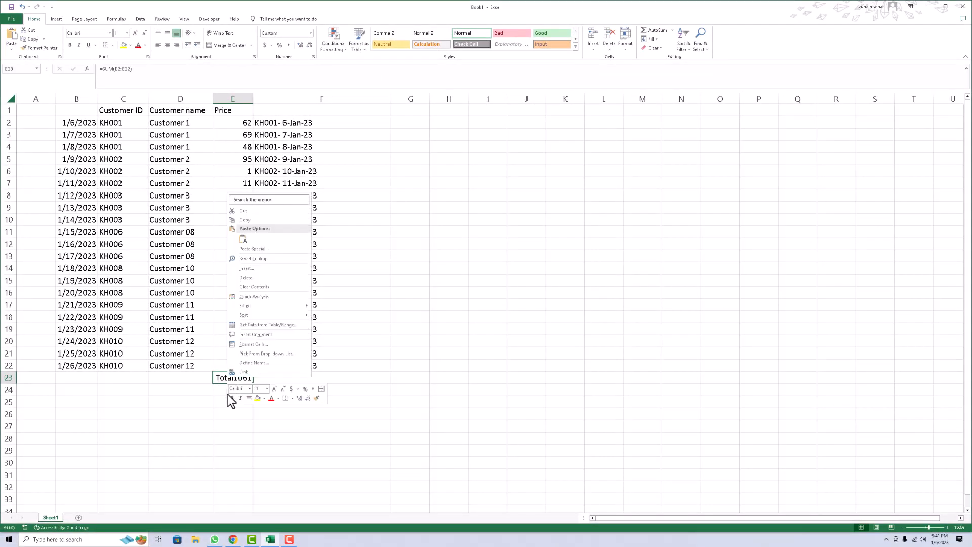
key("Escape")
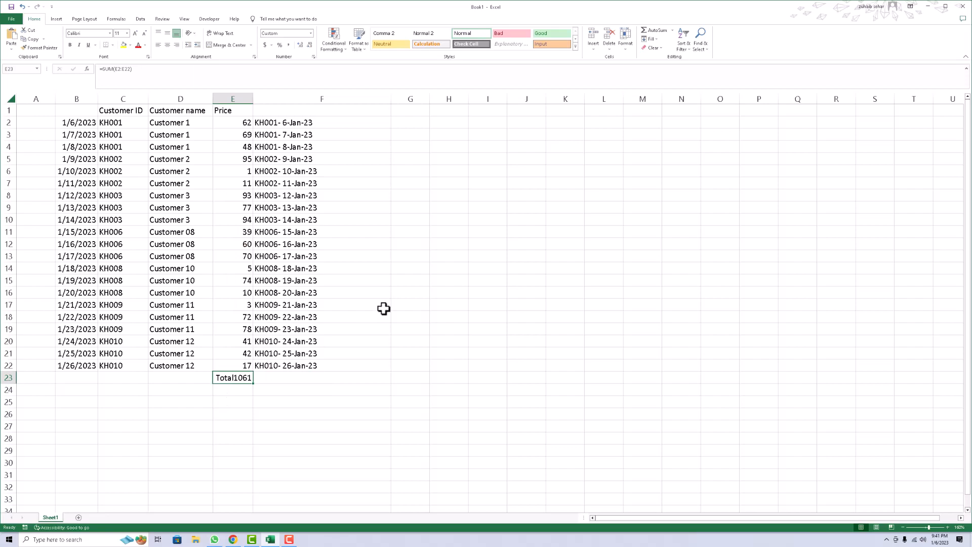
key("ctrl+1")
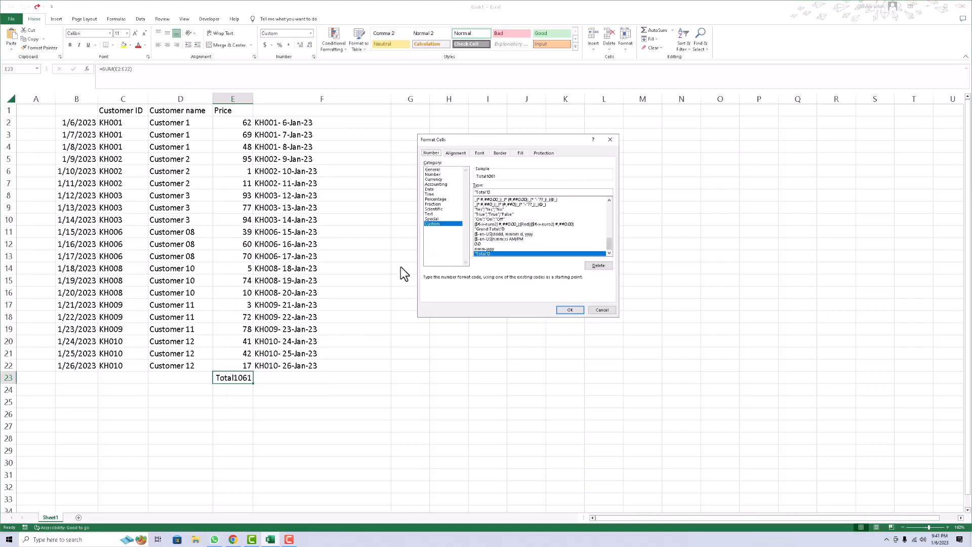
left_click(487, 191)
left_click(569, 309)
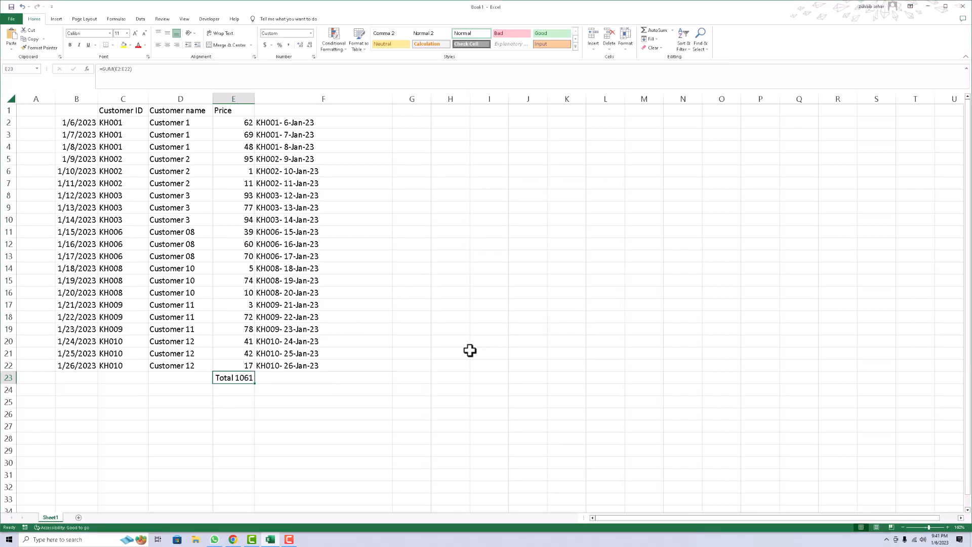
key("ctrl+1")
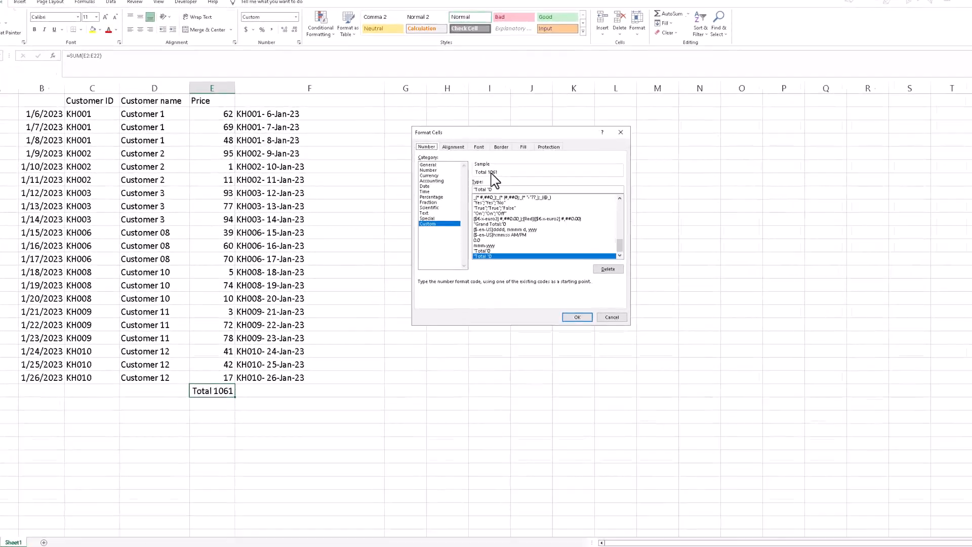
left_click(483, 165)
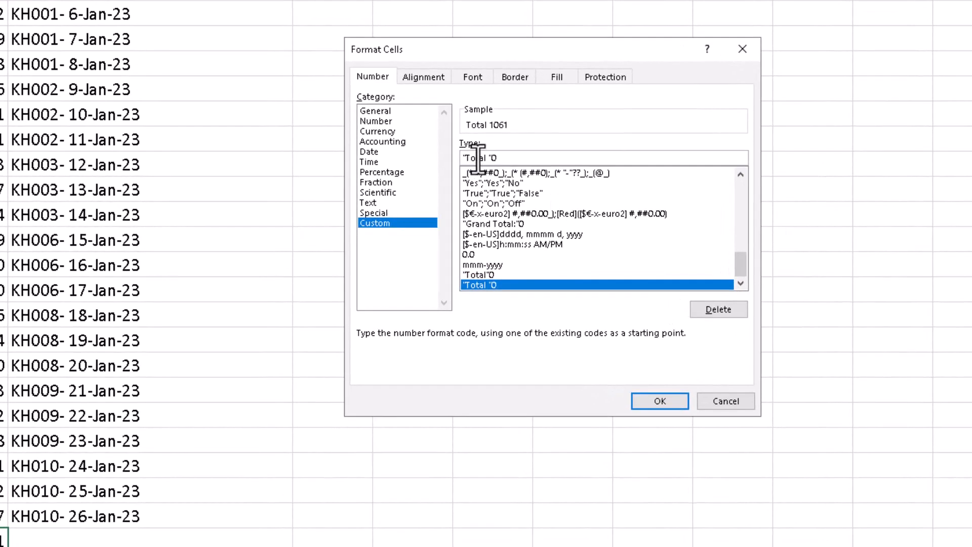
type("ddsdsd")
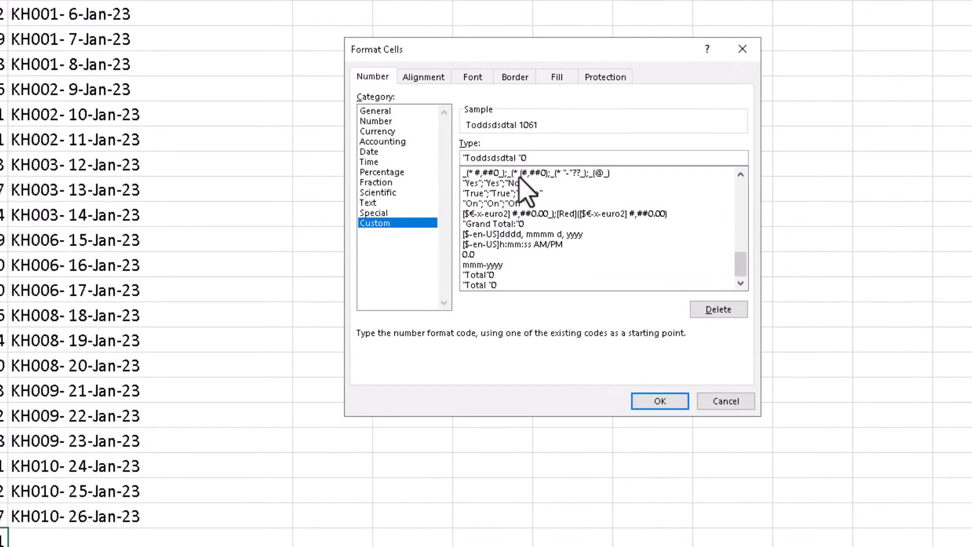
key("Escape")
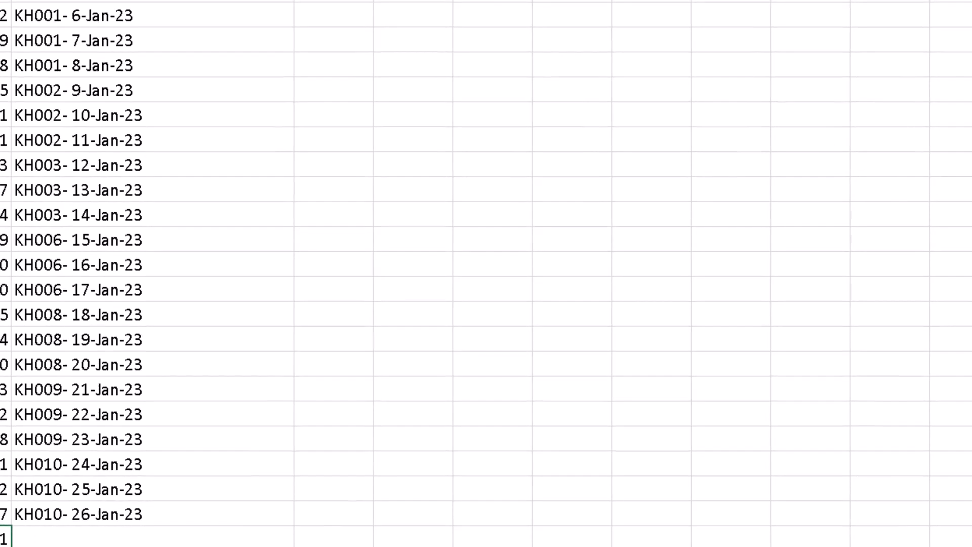
left_click(282, 442)
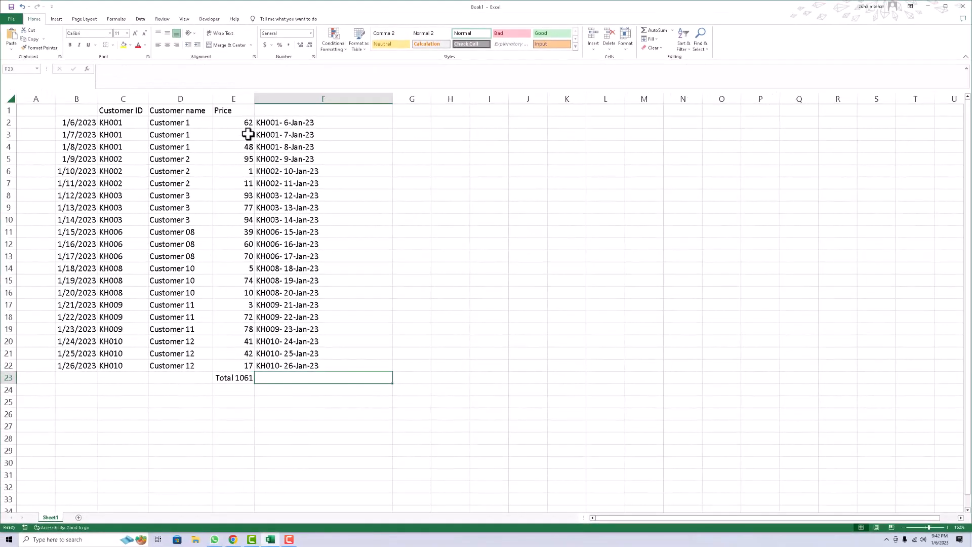
left_click(150, 85)
left_click_drag(246, 126, 254, 362)
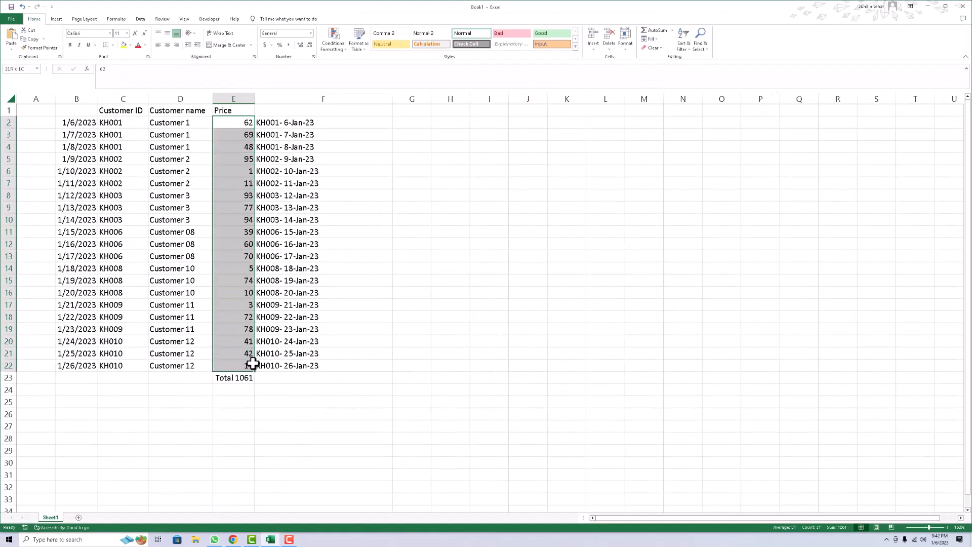
left_click(149, 126)
left_click(134, 122)
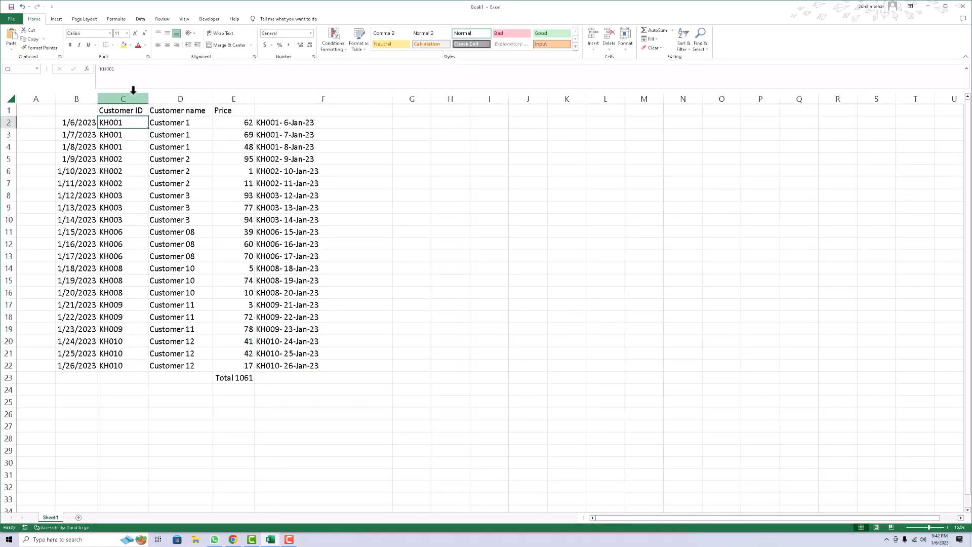
Give E2 the custom number format "KH001"0 and copy that format to E3:E22 with Format Painter.
left_click(231, 125)
key("ctrl+1")
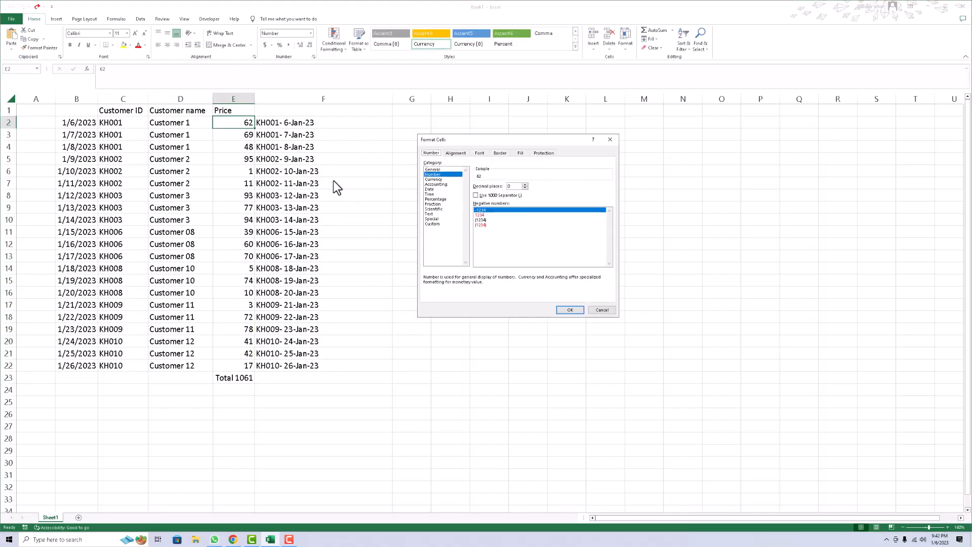
left_click(433, 223)
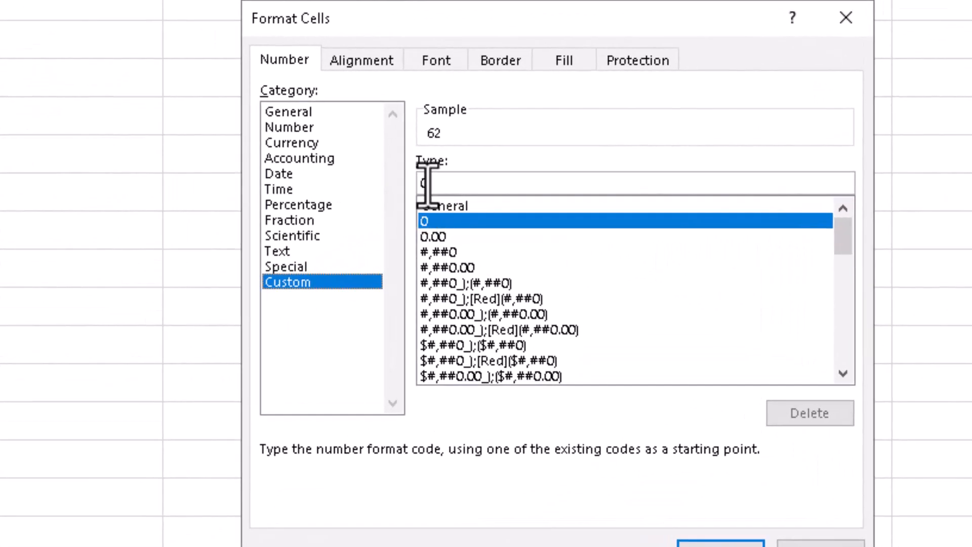
left_click(426, 186)
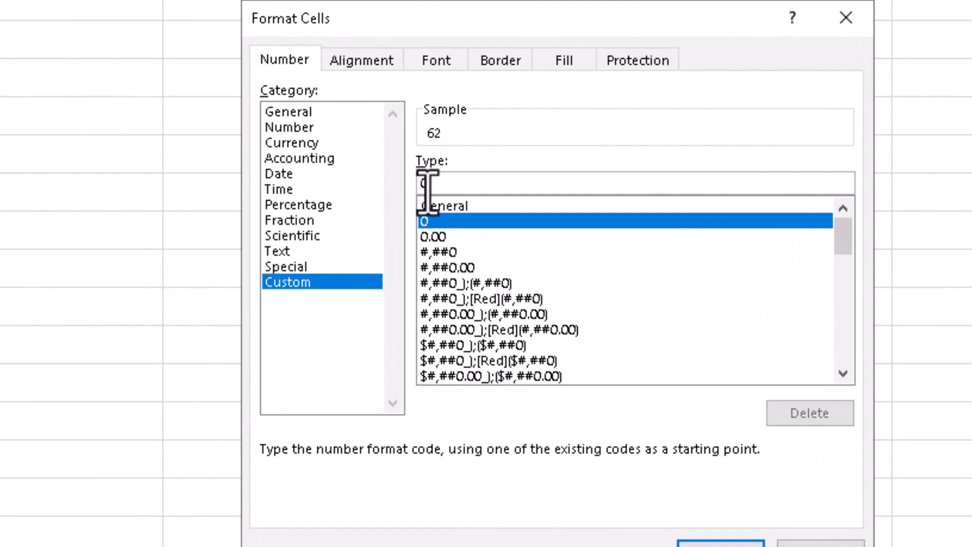
type("\"\"")
key("Left")
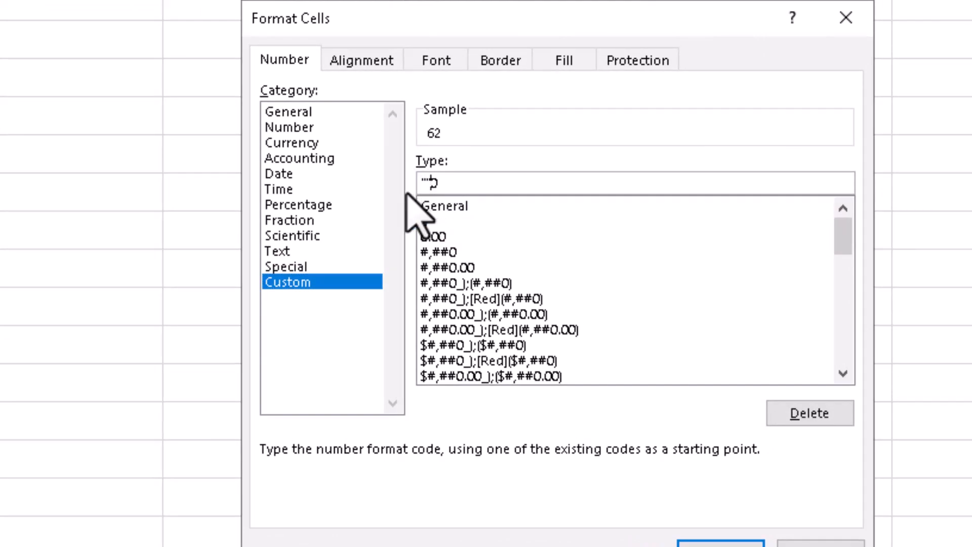
type("KH001")
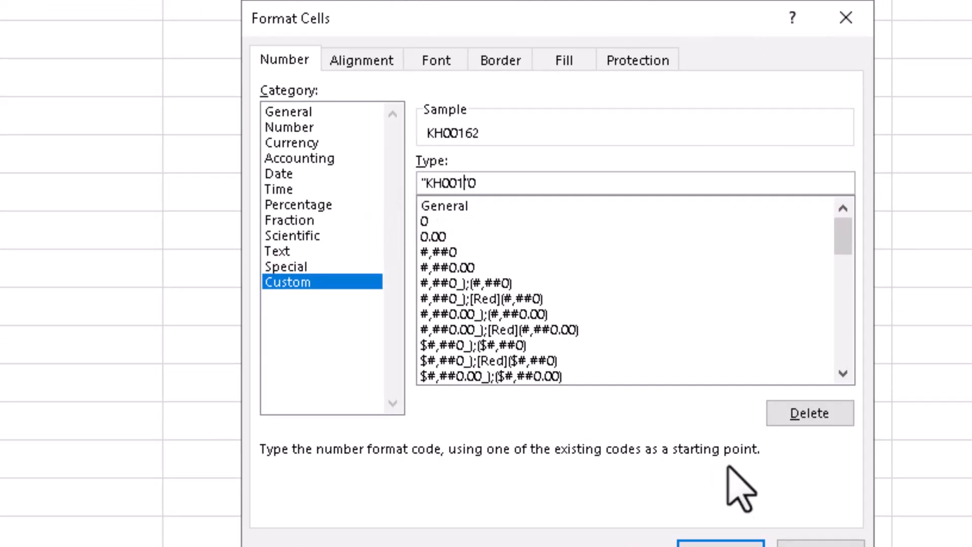
left_click(721, 539)
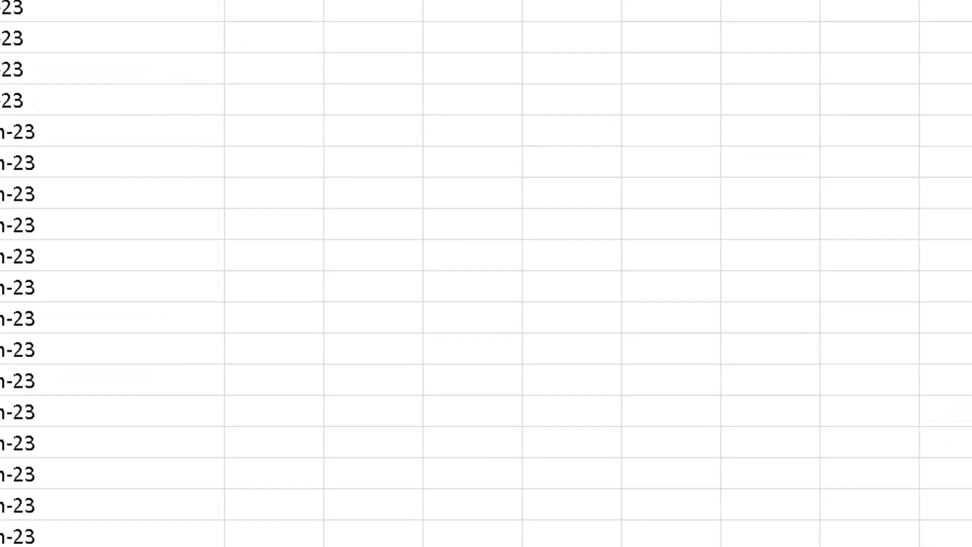
left_click(31, 48)
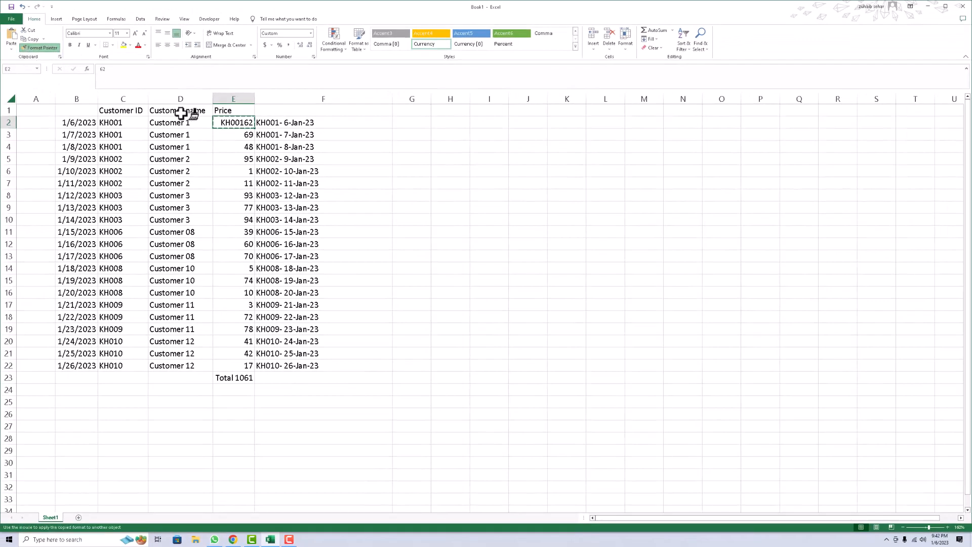
left_click_drag(235, 135, 248, 365)
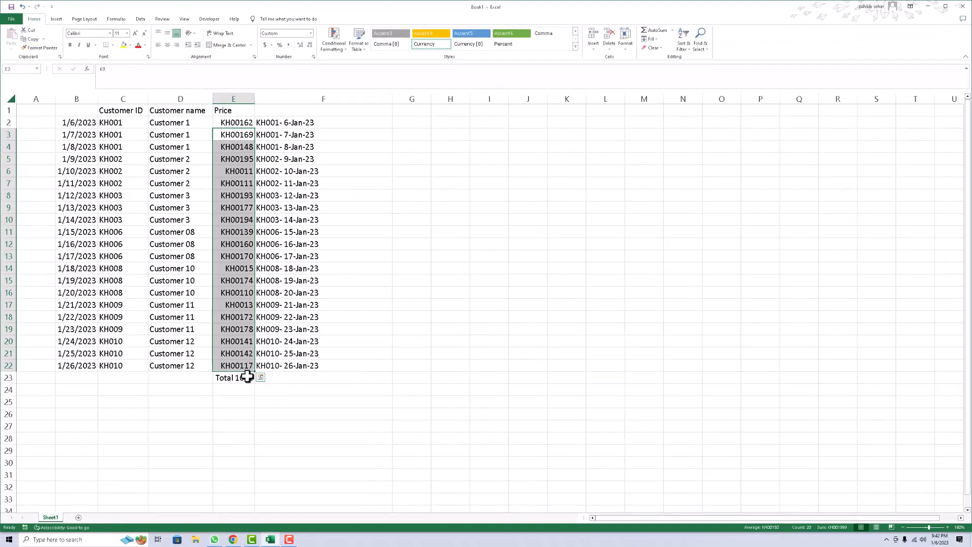
Clear E23 and re-insert the AutoSum total of the prices.
left_click(248, 377)
key("Delete")
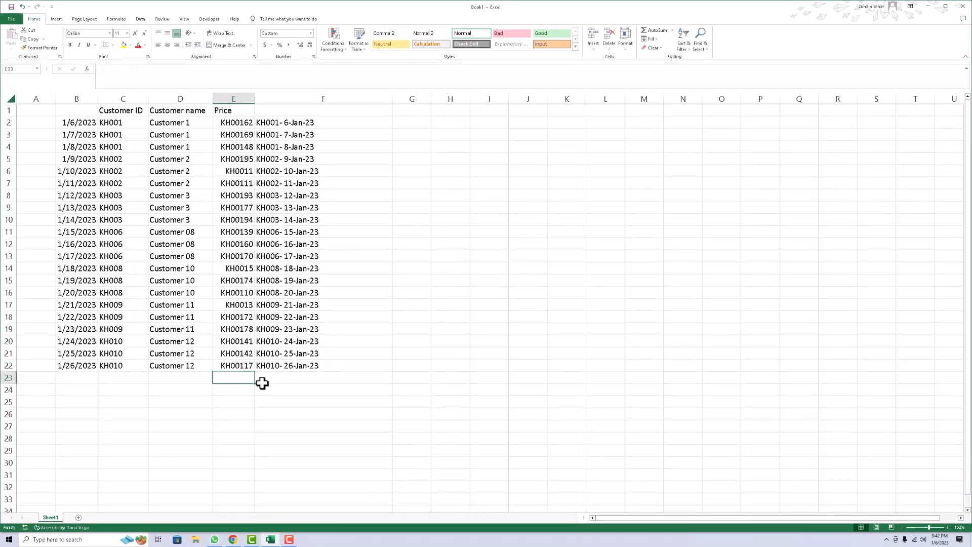
left_click(653, 30)
key("Return")
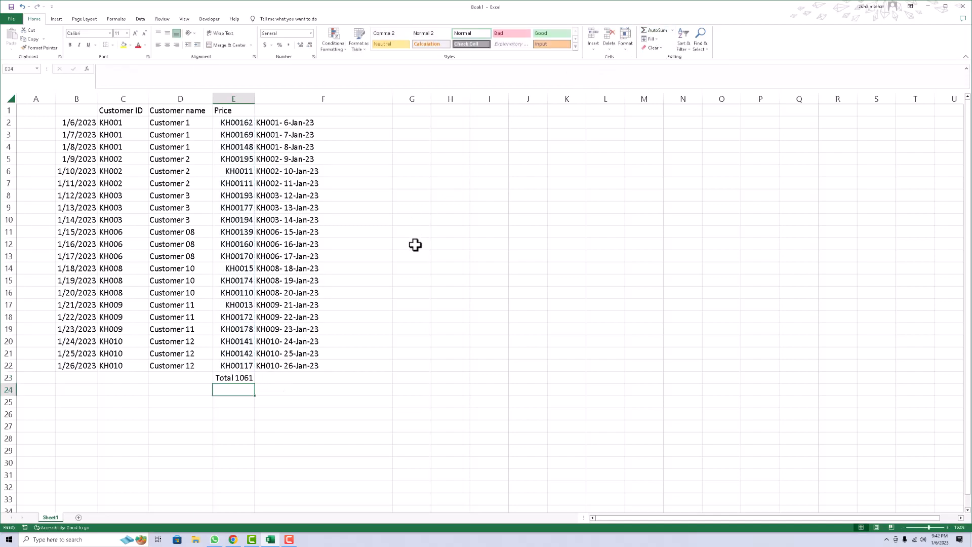
Inspect the underlying values of E2 and E23.
left_click(238, 125)
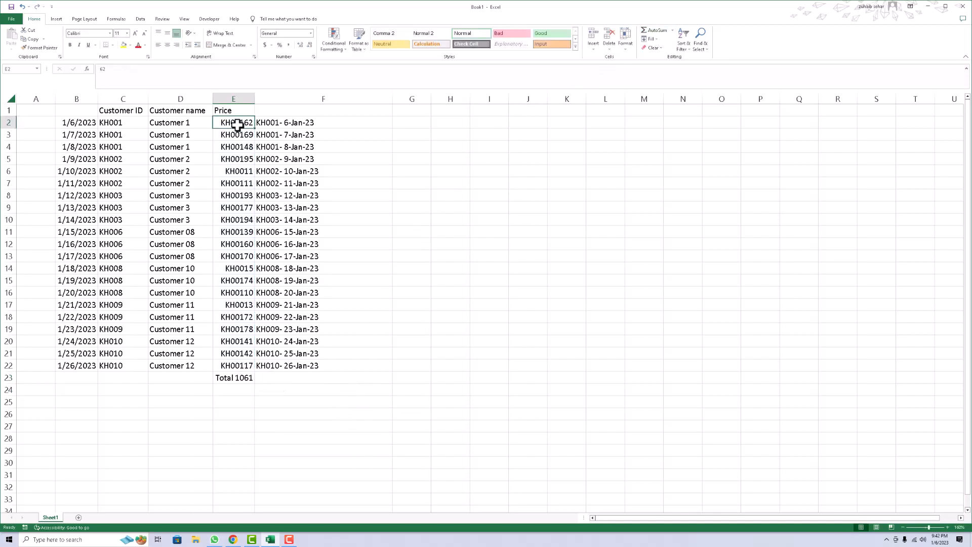
left_click(236, 379)
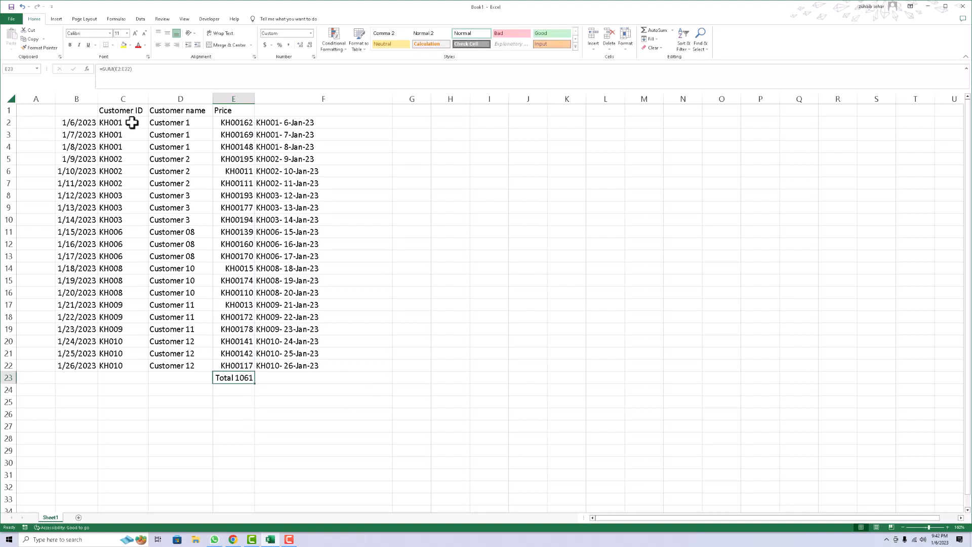
left_click(230, 127)
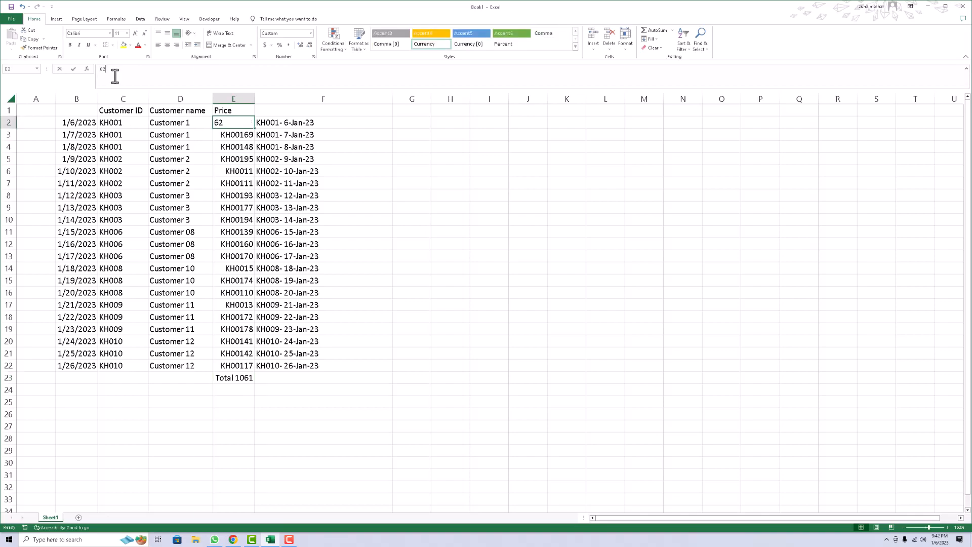